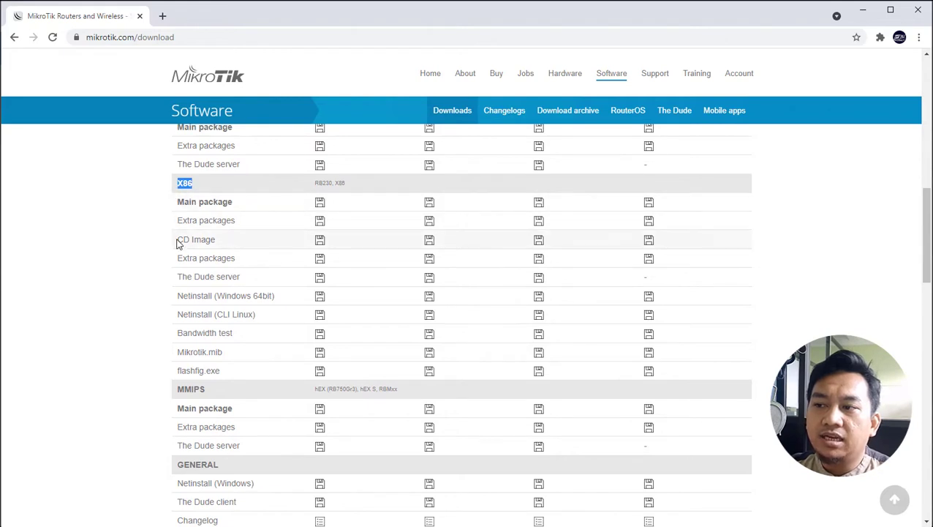
Step: Highlight the CD Image entry under X86, then scroll back up toward the top of the download table
left_click_drag(176, 240, 218, 244)
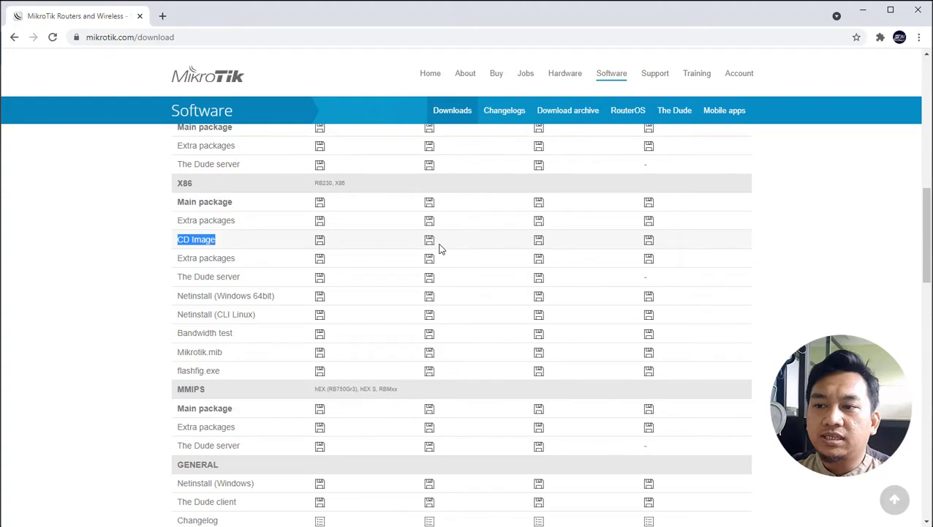
scroll(440, 249, "up", 1)
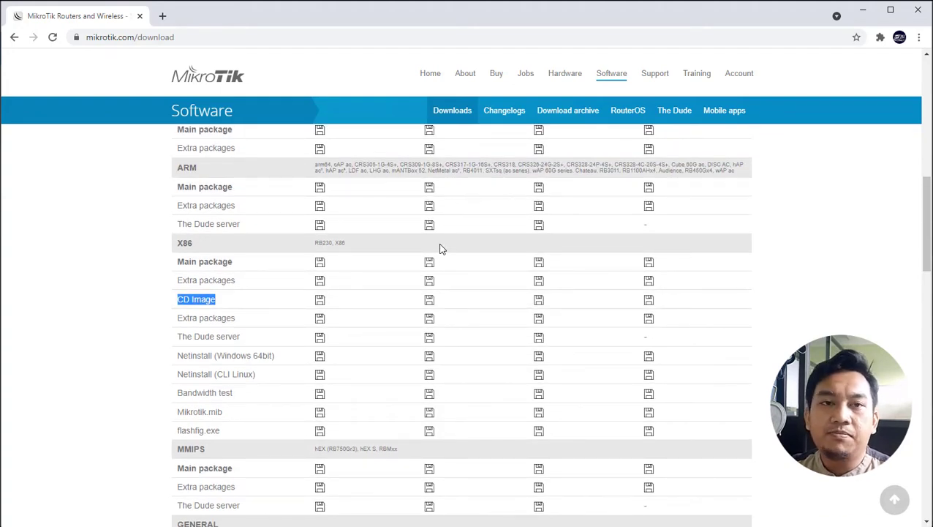
Step: Highlight the 6.48.3 Stable, 6.49beta54 Testing and 6.47.10 Long-term version headings in the RouterOS table
scroll(440, 248, "up", 7)
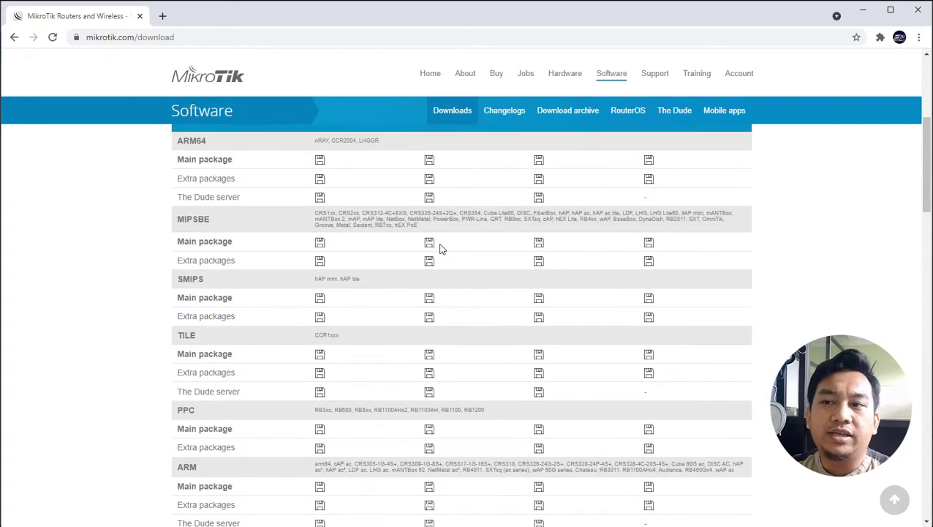
scroll(440, 249, "down", 3)
scroll(424, 228, "up", 2)
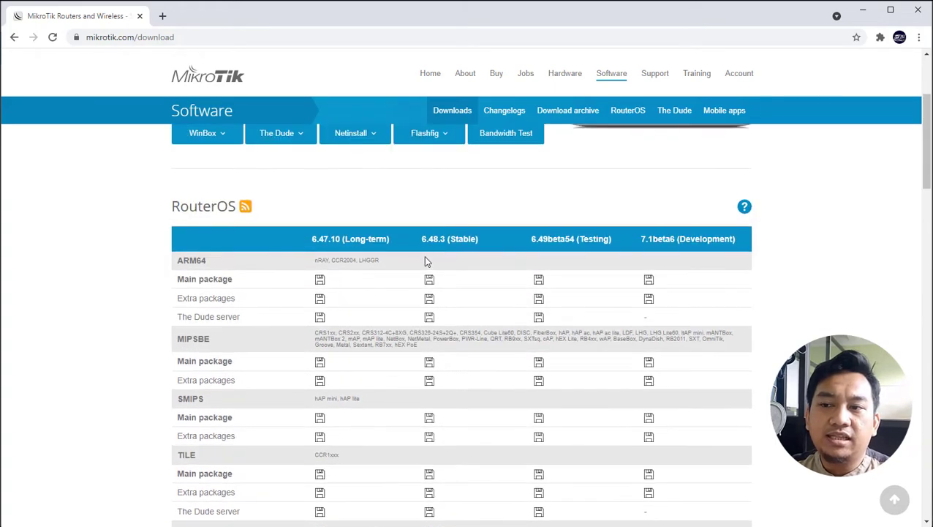
left_click_drag(423, 239, 484, 245)
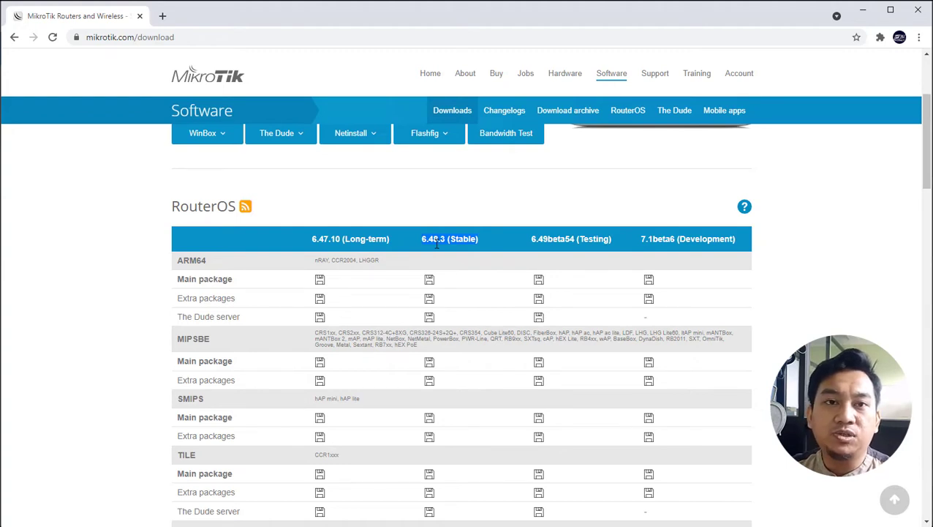
left_click(539, 239)
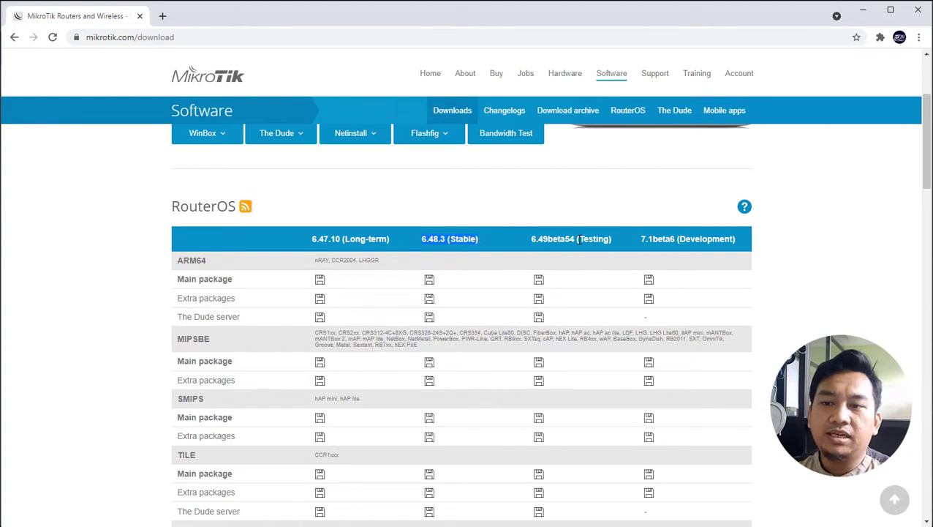
left_click_drag(562, 239, 609, 242)
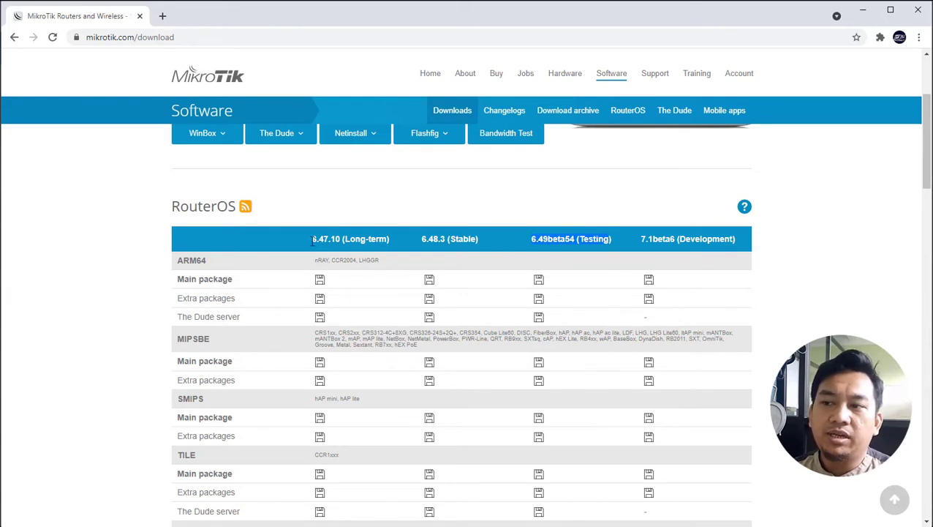
left_click_drag(313, 239, 368, 243)
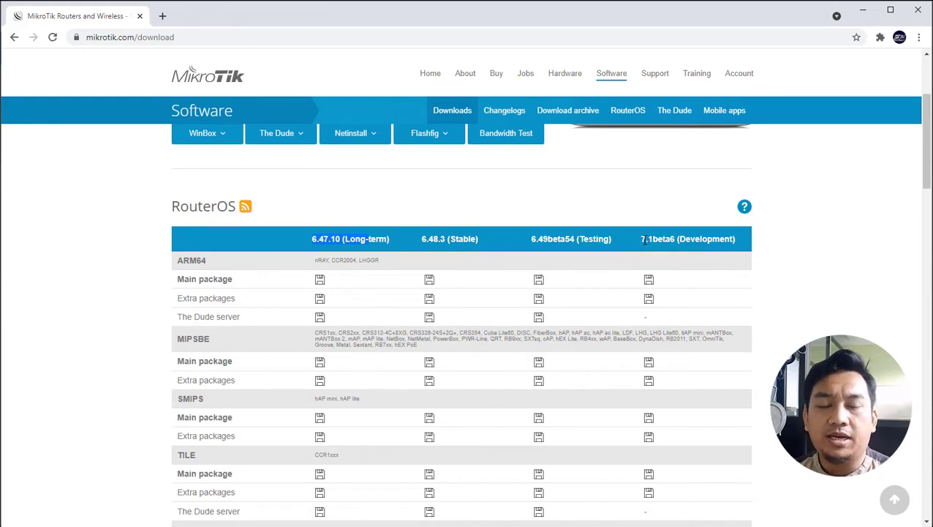
Step: Download the X86 CD Image from the 6.48.3 (Stable) column as mikrotik-6.48.3.iso
scroll(544, 348, "down", 2)
scroll(531, 338, "up", 2)
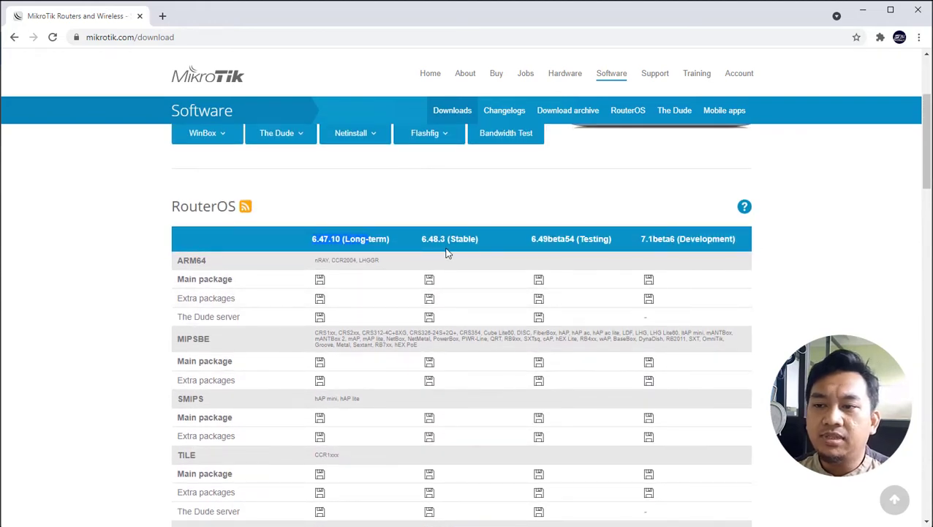
scroll(459, 256, "down", 6)
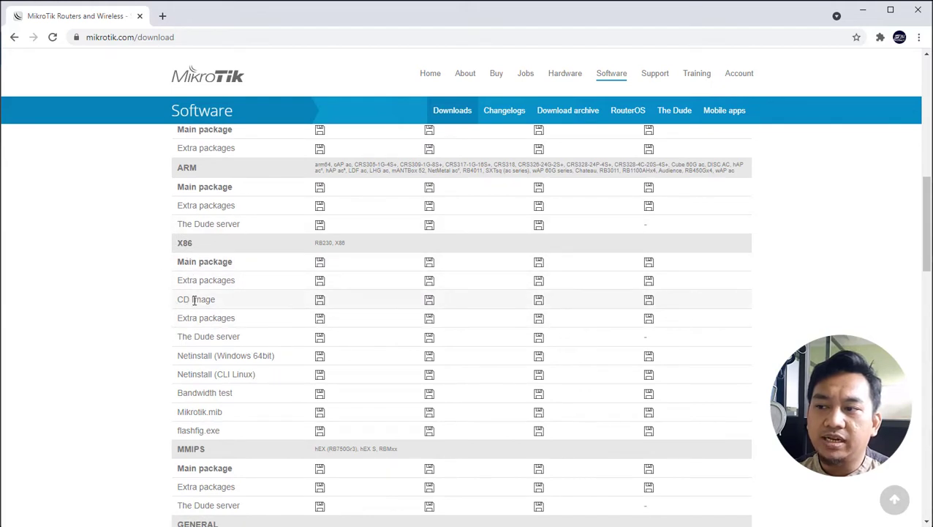
left_click(430, 303)
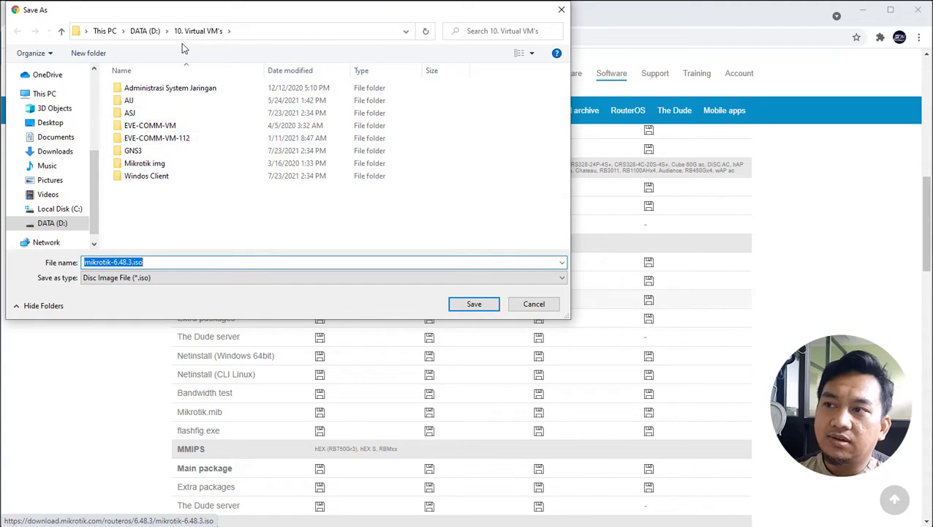
Step: Navigate the Save As dialog to D:\04. Kumpulan ISO
left_click(144, 31)
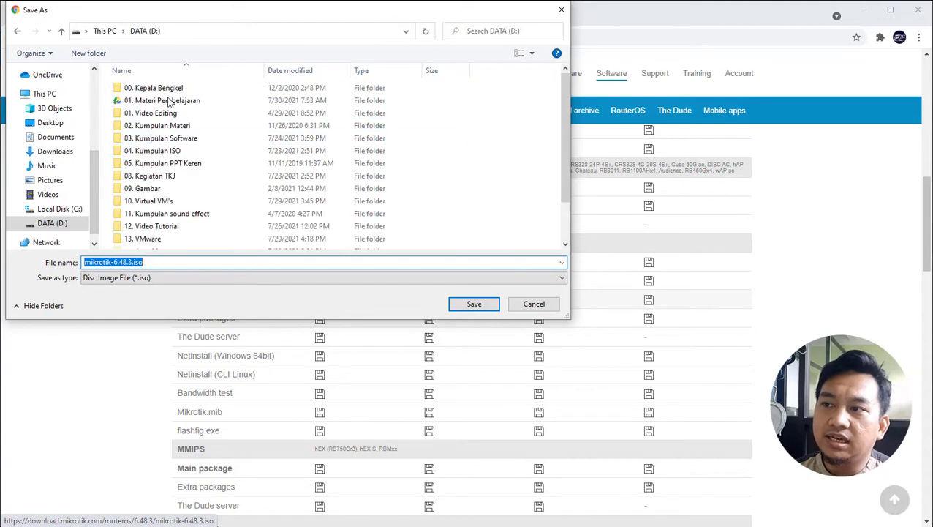
double_click(169, 152)
double_click(156, 152)
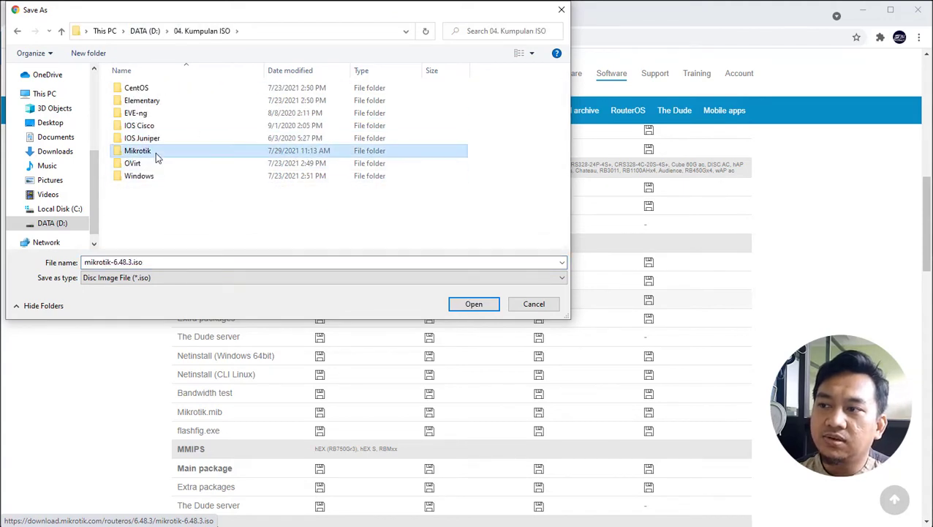
left_click(202, 30)
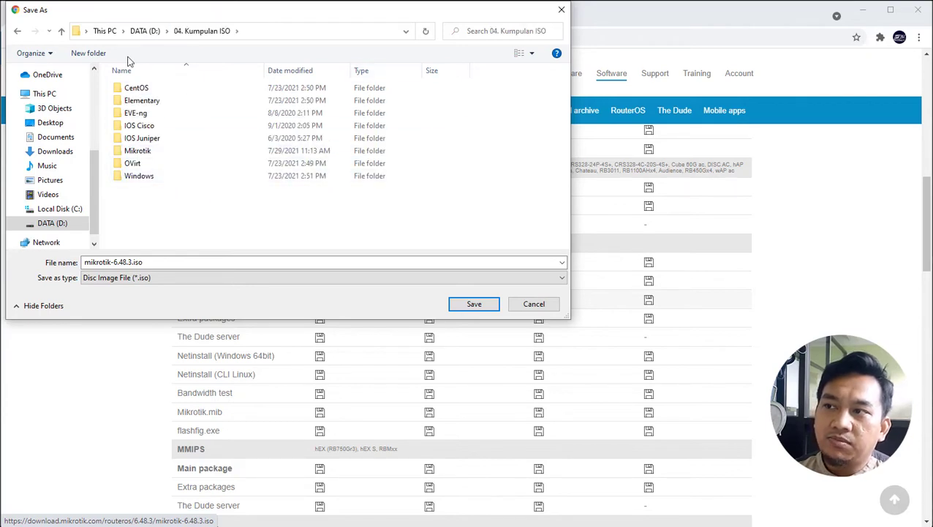
Step: Create a new Mikrotik2 folder there and save mikrotik-6.48.3.iso into it
left_click(99, 56)
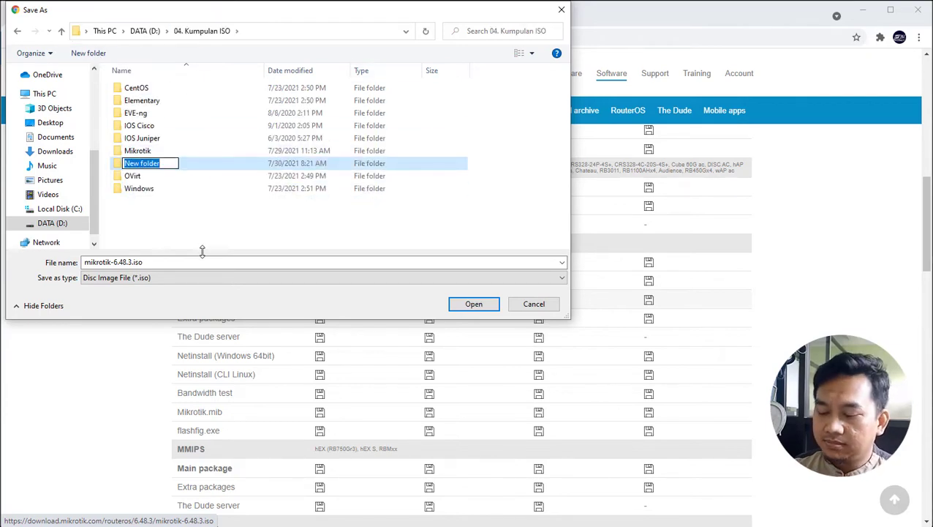
type("Mikrotik")
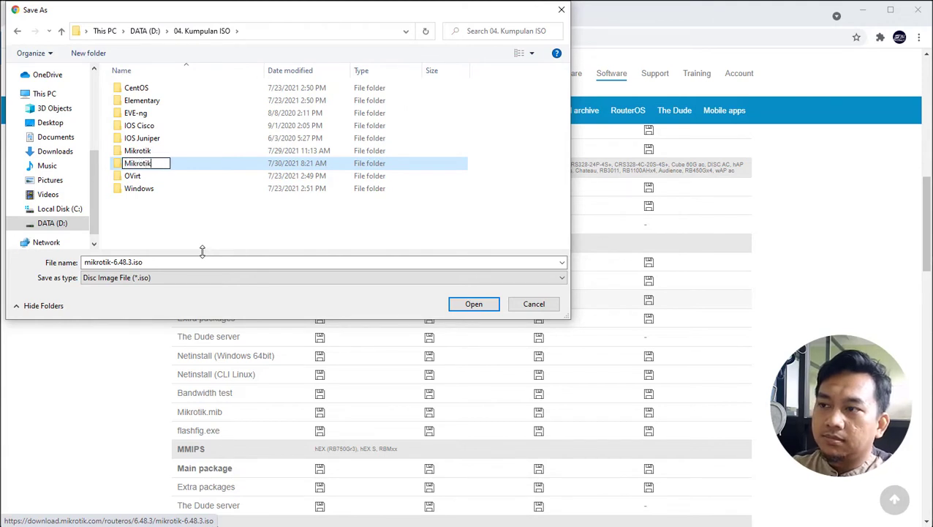
key("Return")
key("Return")
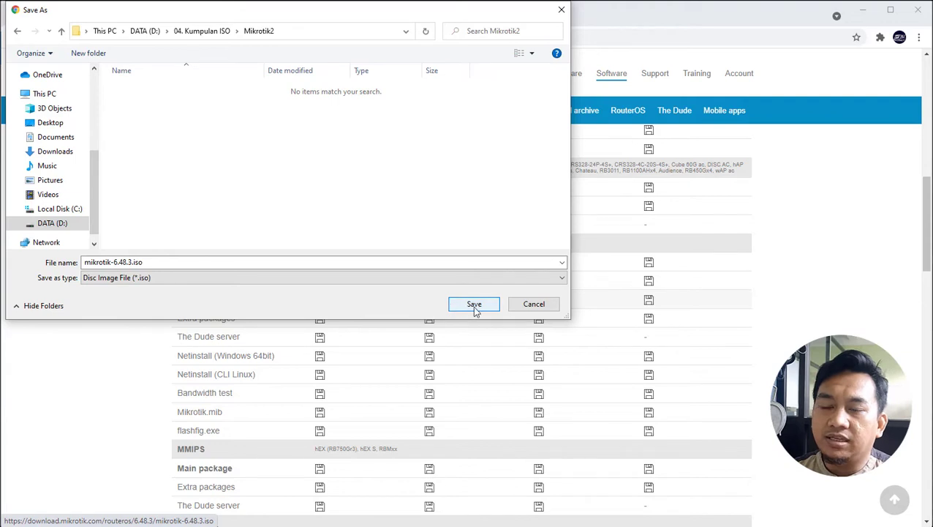
left_click(474, 306)
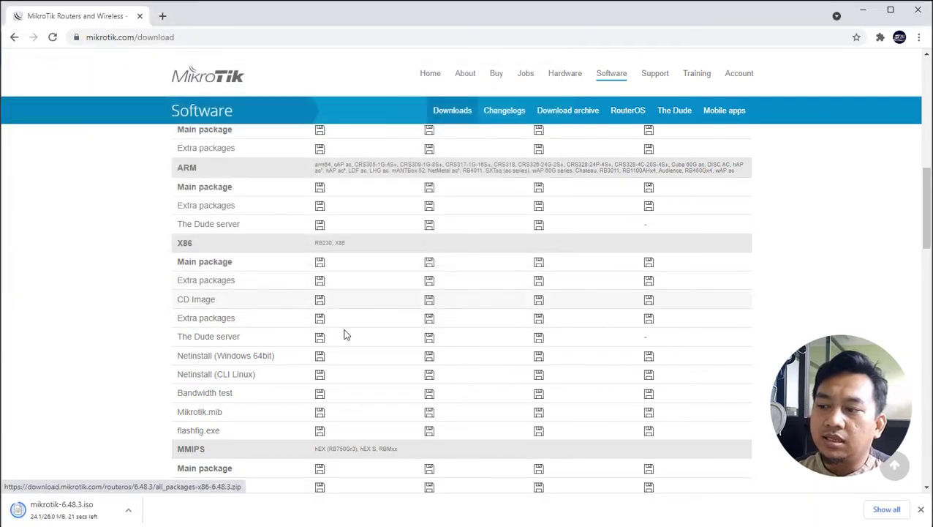
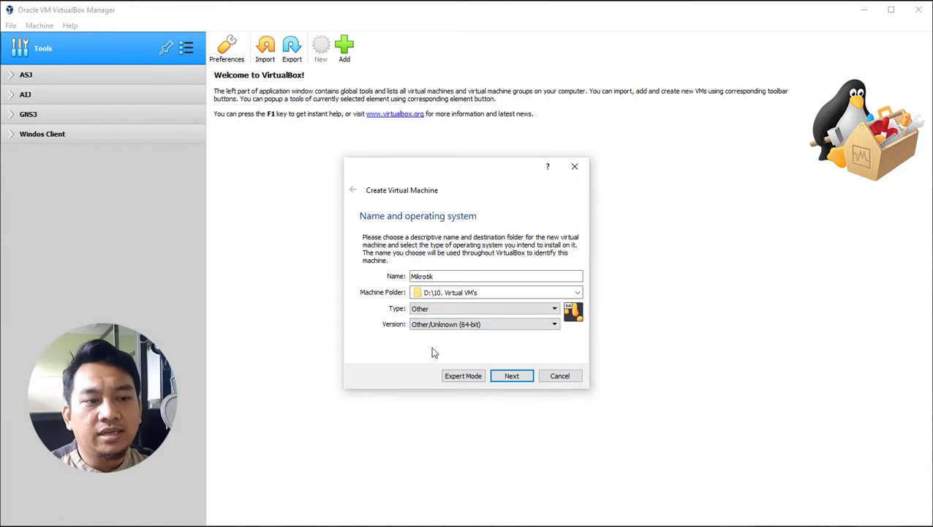
Step: Accept the Mikrotik name and OS settings to reach the 64 MB memory page
left_click(517, 377)
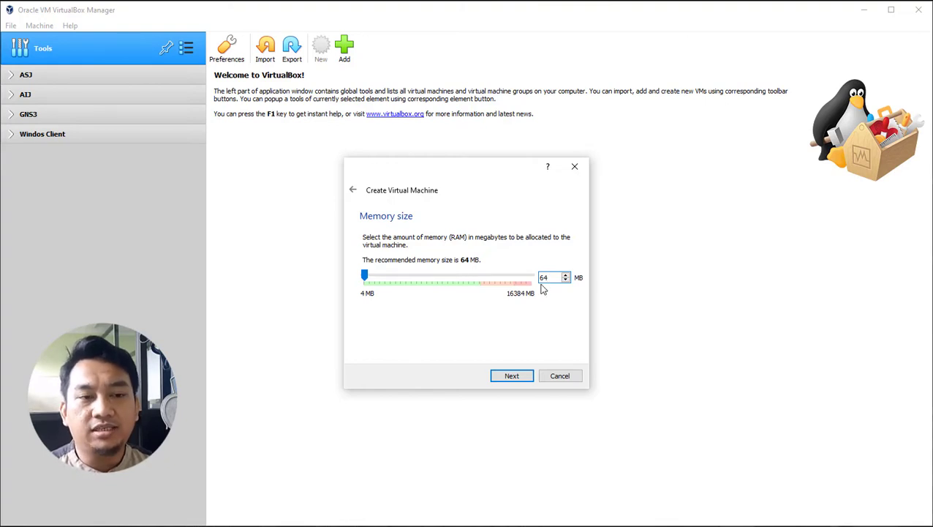
Step: Keep the VM's memory at 64 MB and continue to the hard disk page
double_click(544, 277)
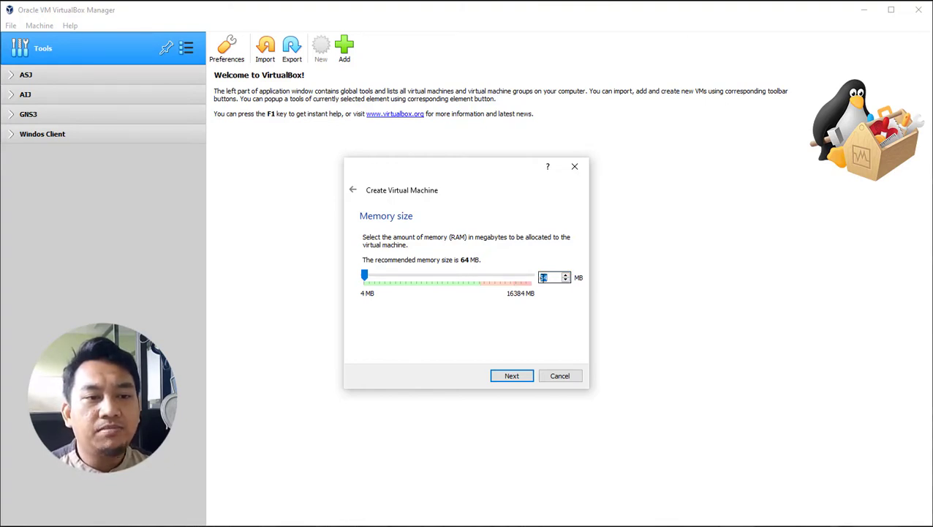
double_click(550, 277)
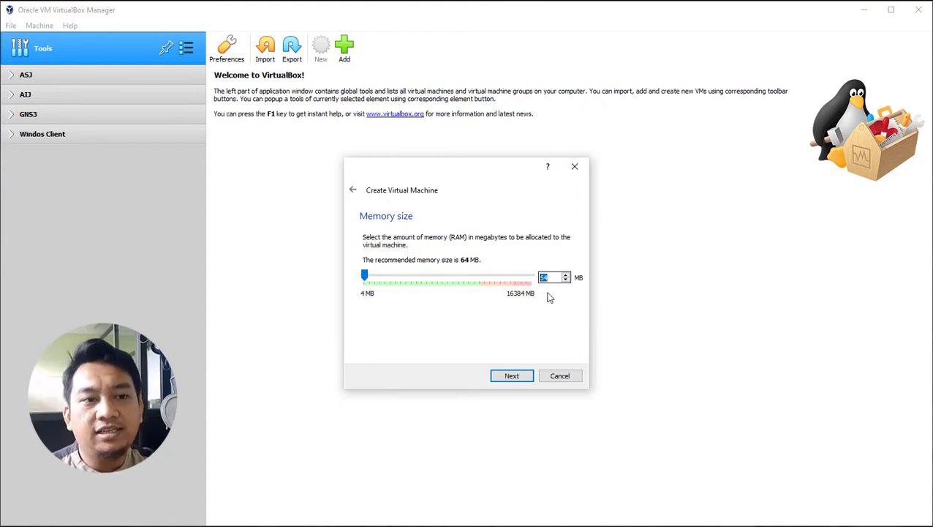
left_click(513, 376)
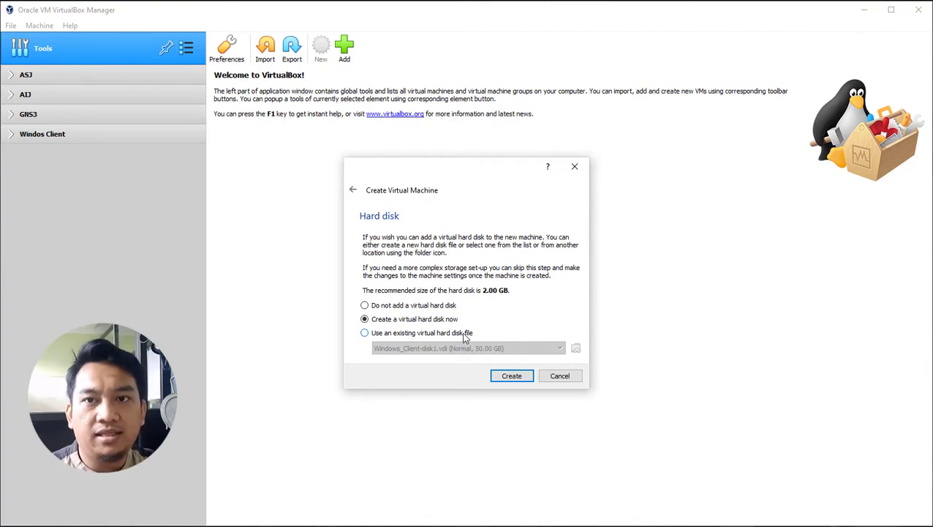
Step: Choose 'Create a virtual hard disk now' instead of an existing disk file, and confirm
left_click(365, 333)
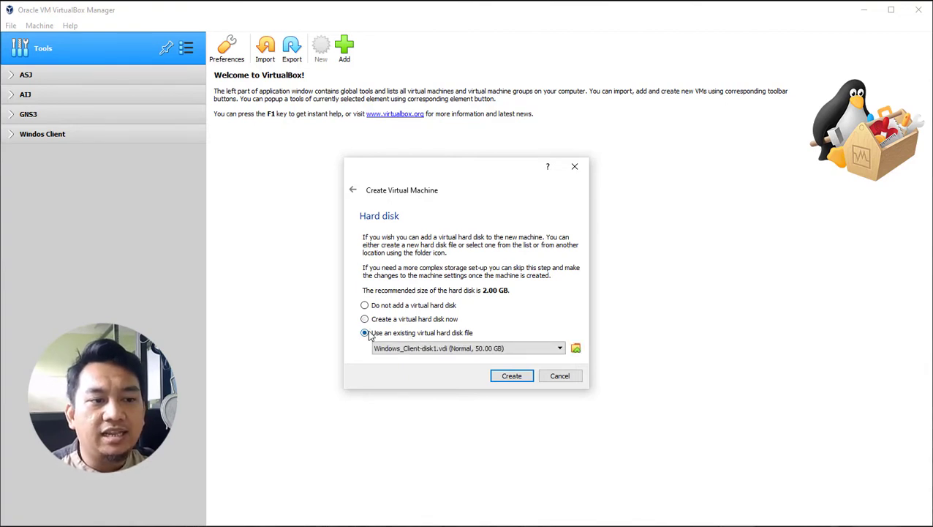
left_click(576, 349)
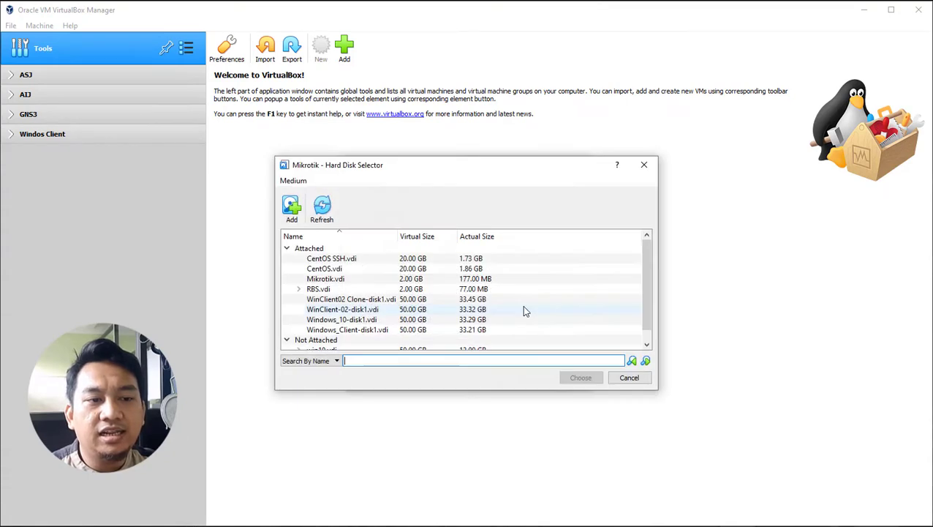
left_click(292, 218)
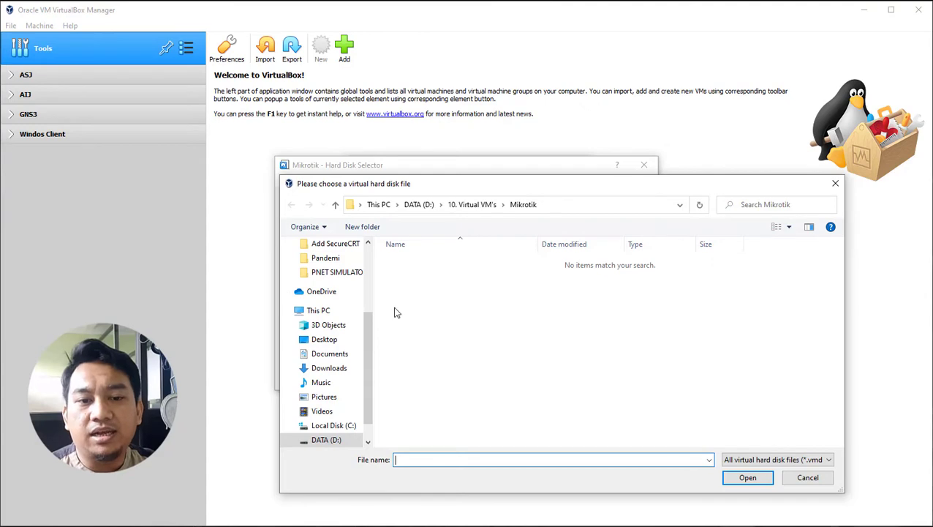
left_click(808, 477)
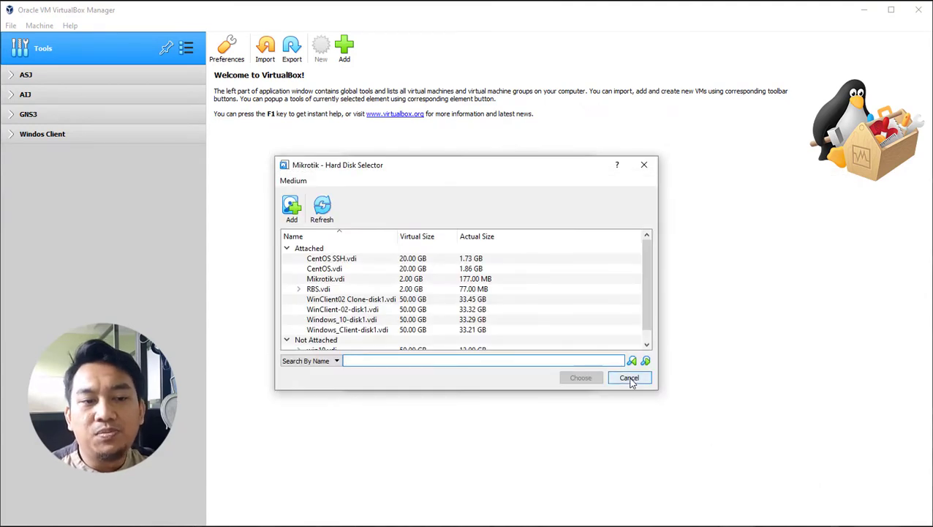
left_click(629, 378)
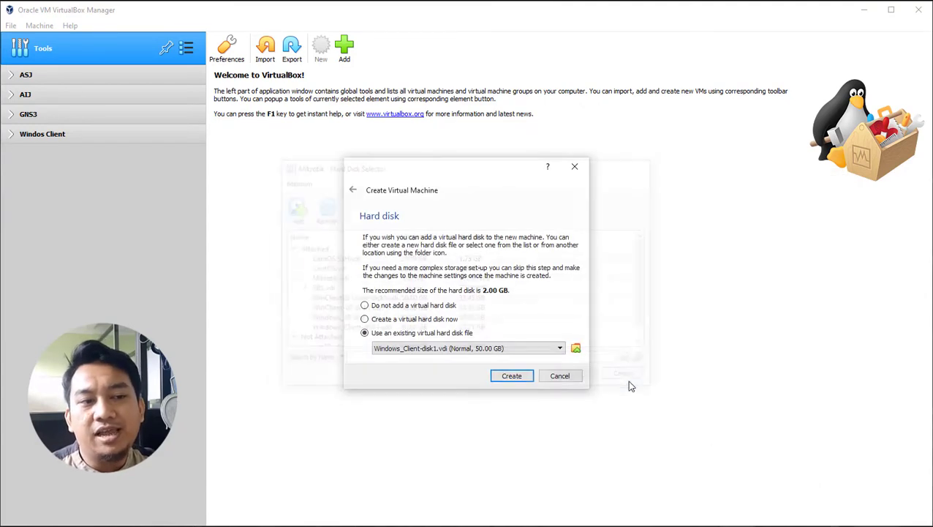
left_click(372, 320)
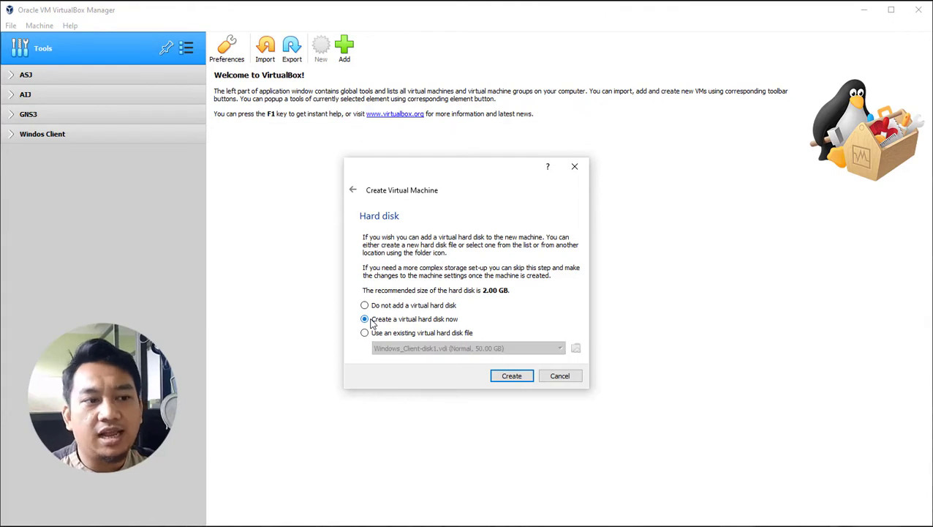
left_click(512, 377)
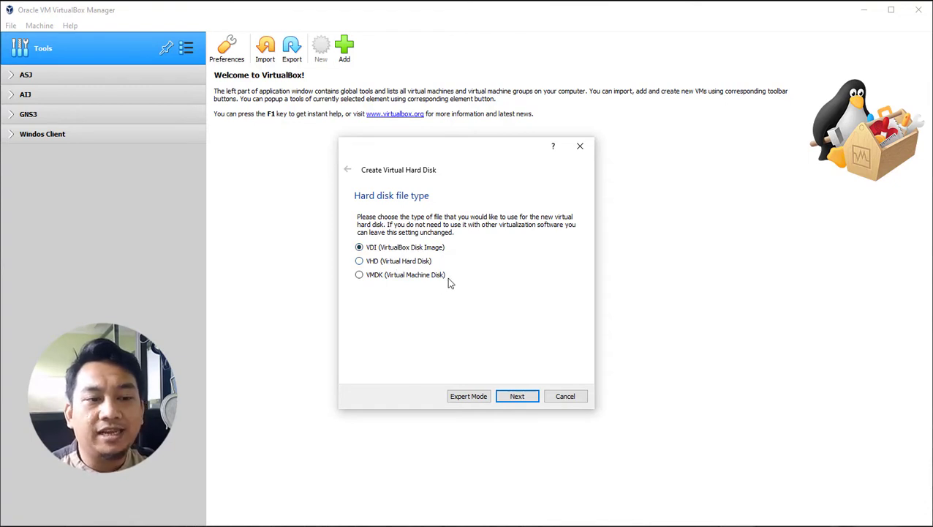
Step: Keep VDI (VirtualBox Disk Image) as the disk file type and continue
left_click(520, 397)
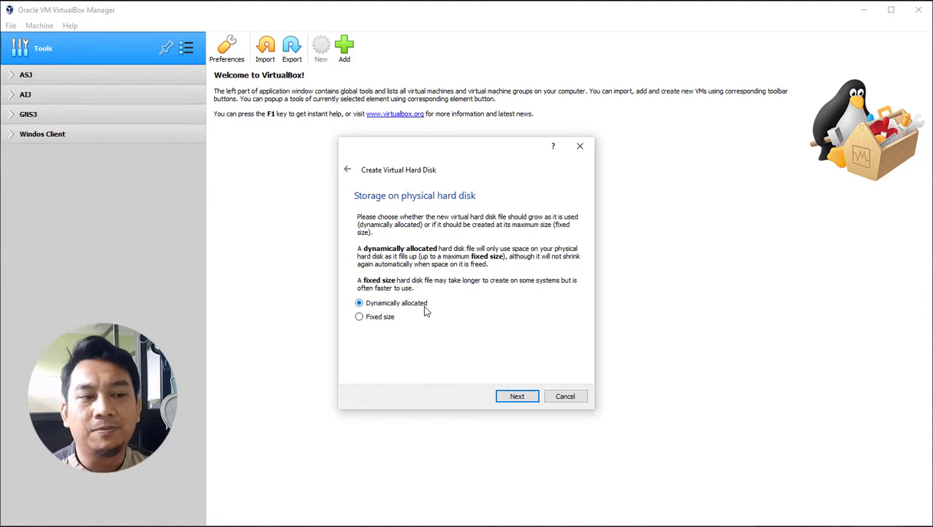
Step: Leave the new disk Dynamically allocated and continue to the location and size page
left_click(390, 322)
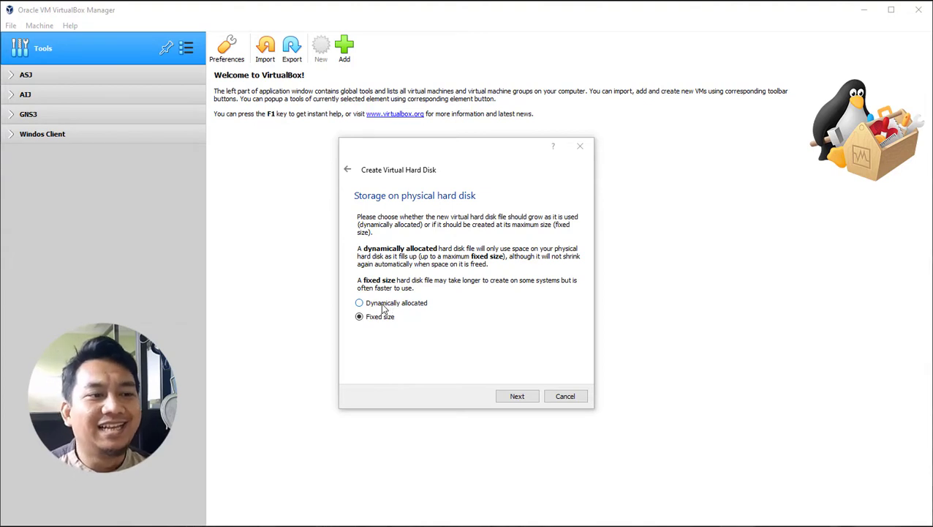
left_click(358, 303)
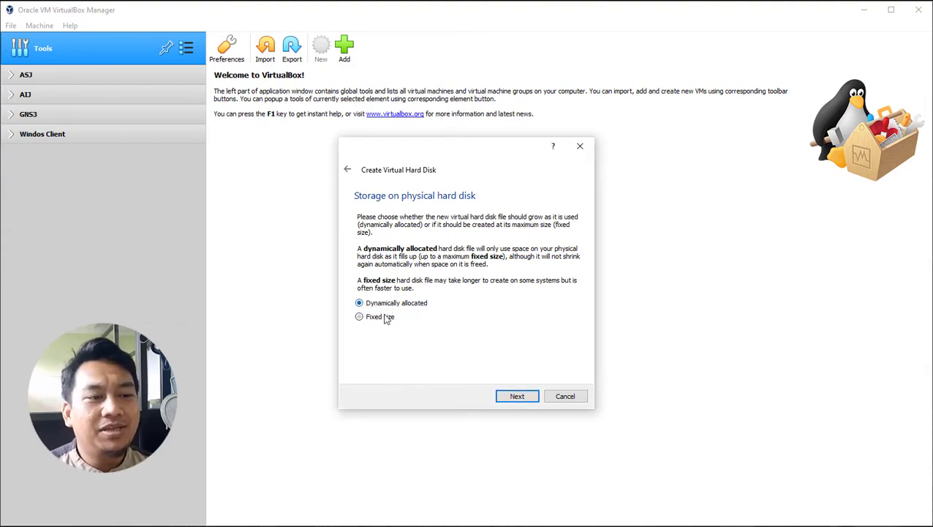
left_click(518, 396)
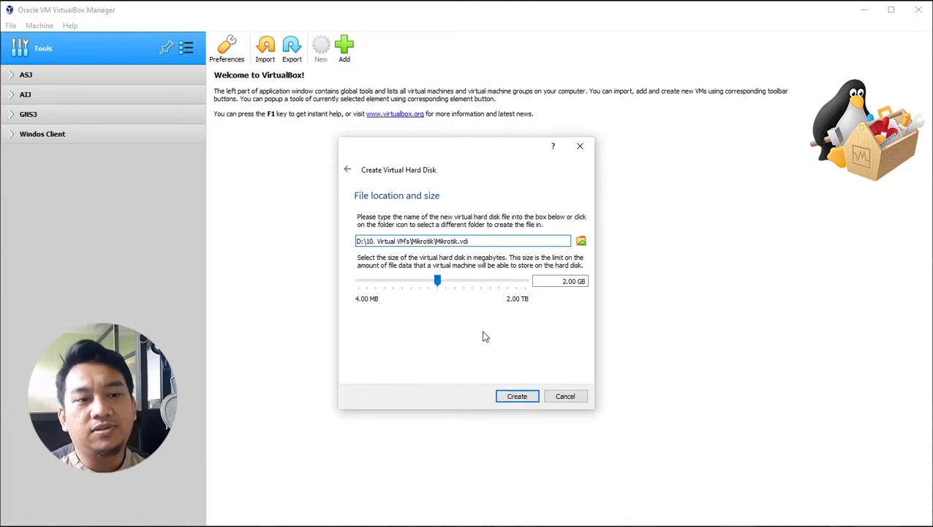
Step: Keep the disk as Mikrotik.vdi under D:\10. Virtual VM's\Mikrotik at 2.00 GB
left_click(560, 281)
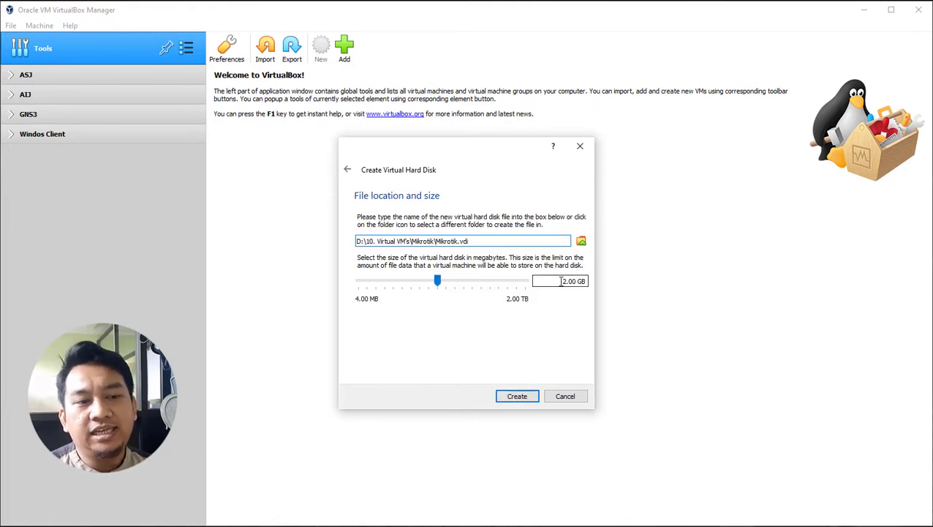
double_click(566, 282)
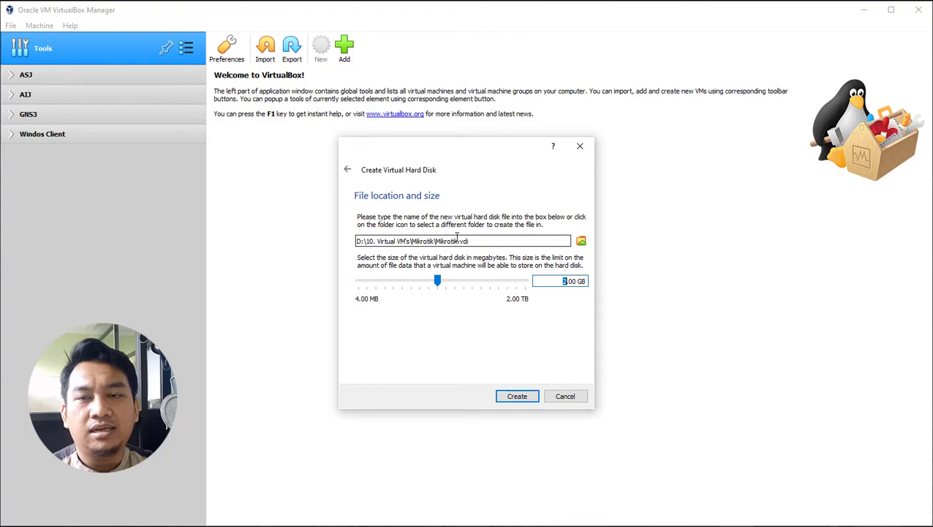
left_click_drag(469, 241, 452, 245)
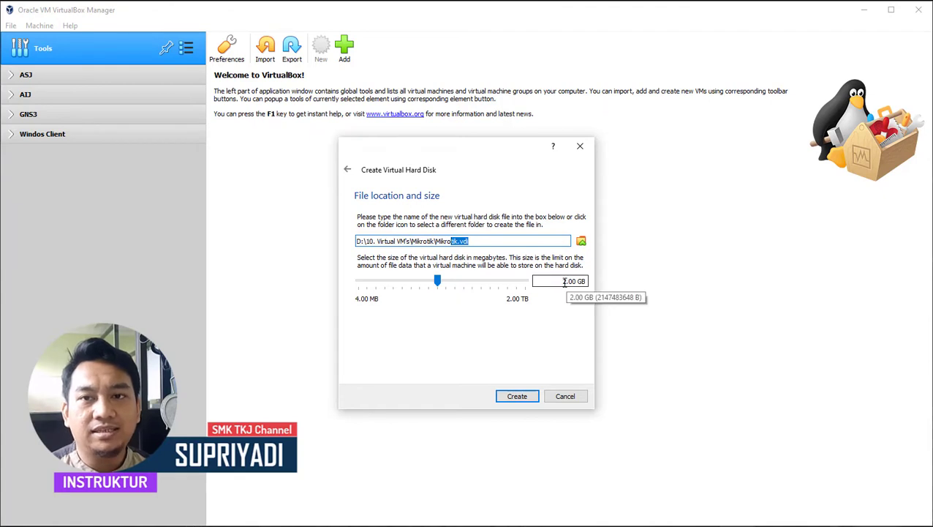
left_click(564, 281)
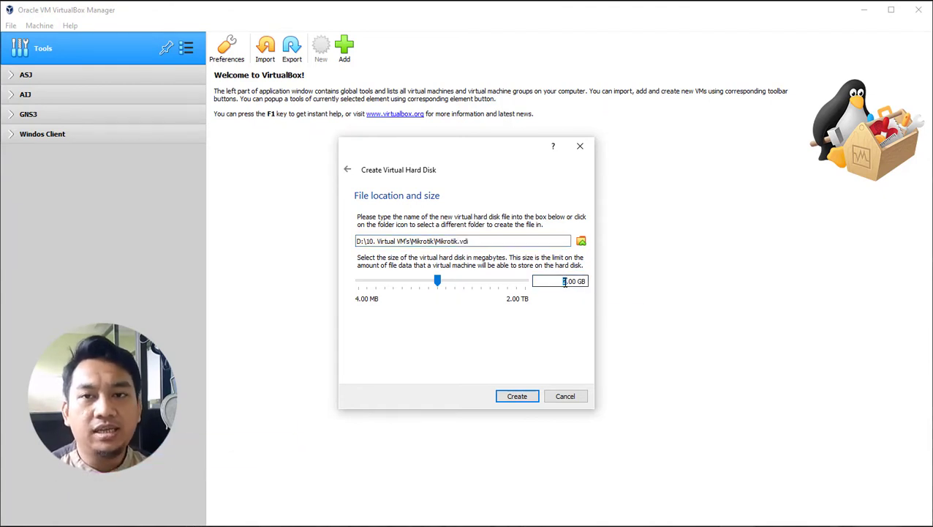
left_click_drag(477, 241, 436, 241)
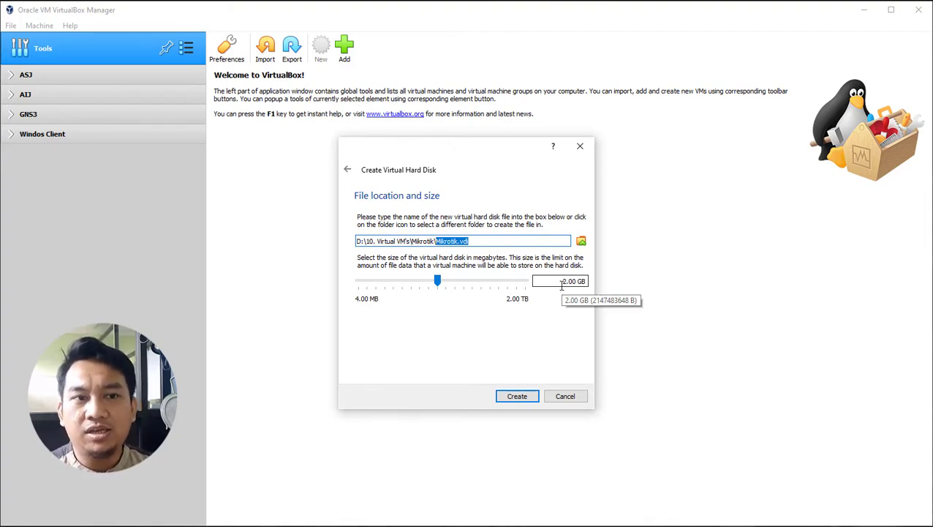
left_click_drag(562, 284, 567, 280)
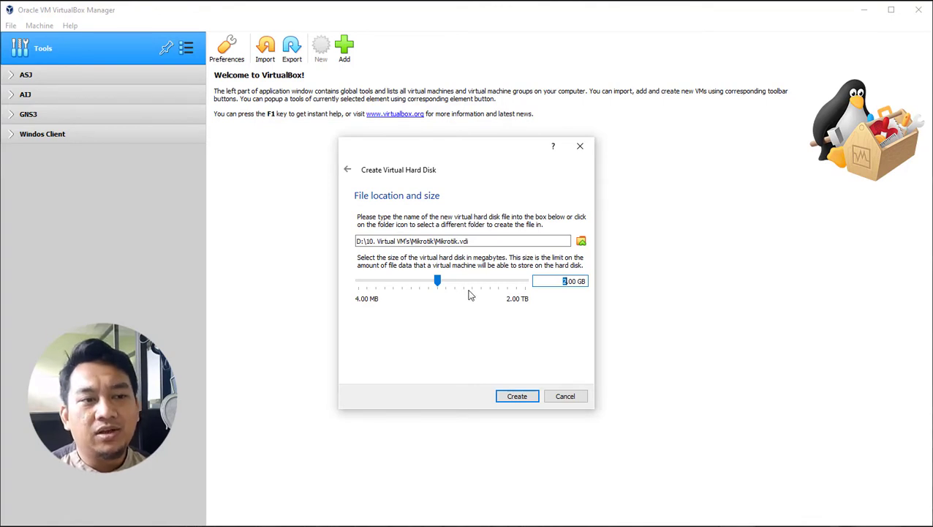
Step: Create the 2.00 GB Mikrotik.vdi disk, finishing the 64 MB Mikrotik VM
left_click(517, 399)
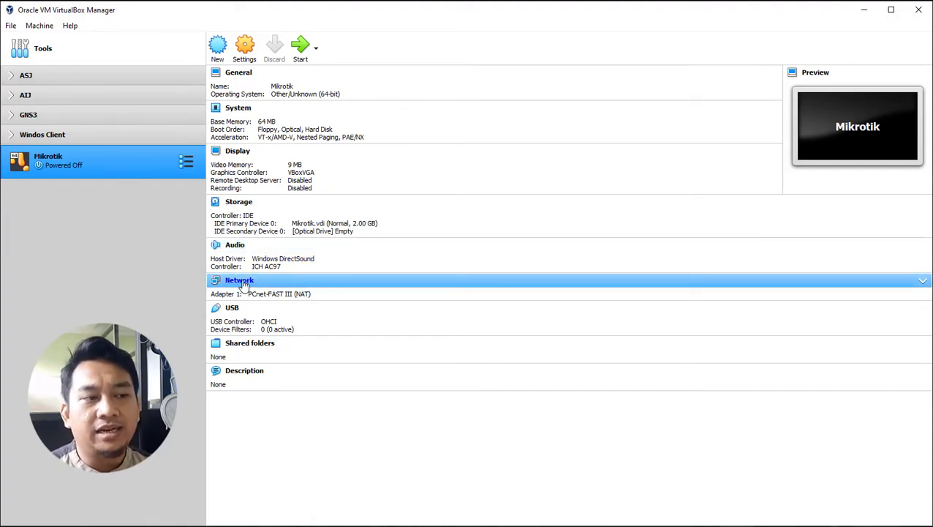
Step: In the Mikrotik VM's Network settings, enable network Adapter 2
left_click(242, 281)
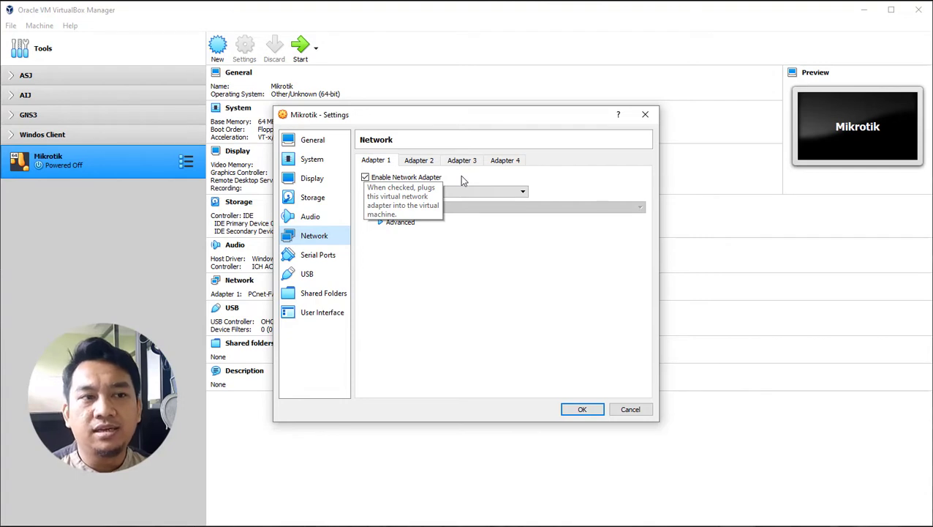
left_click(419, 161)
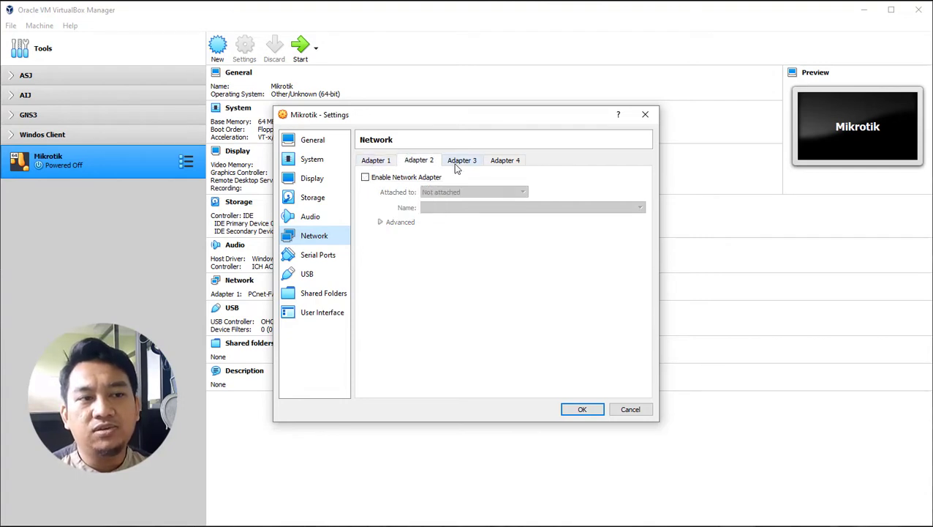
left_click(460, 165)
left_click(428, 164)
left_click(470, 165)
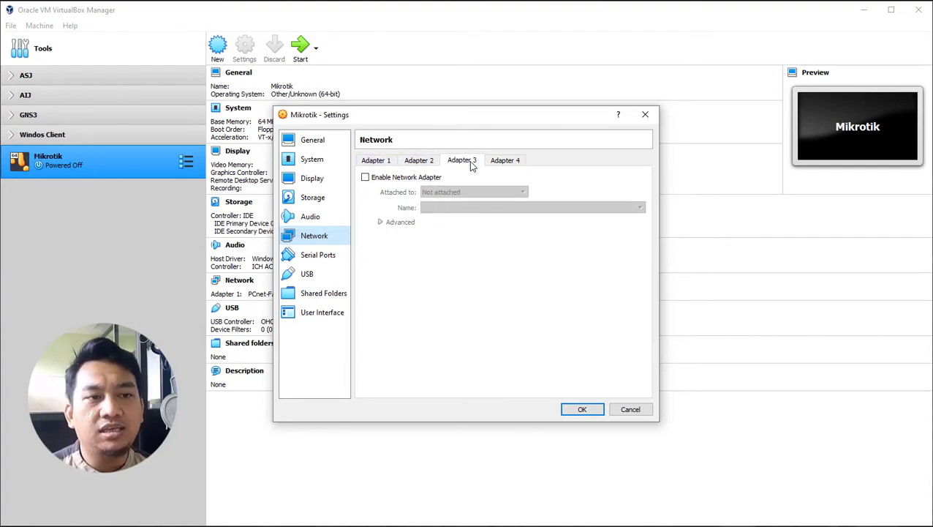
left_click(505, 161)
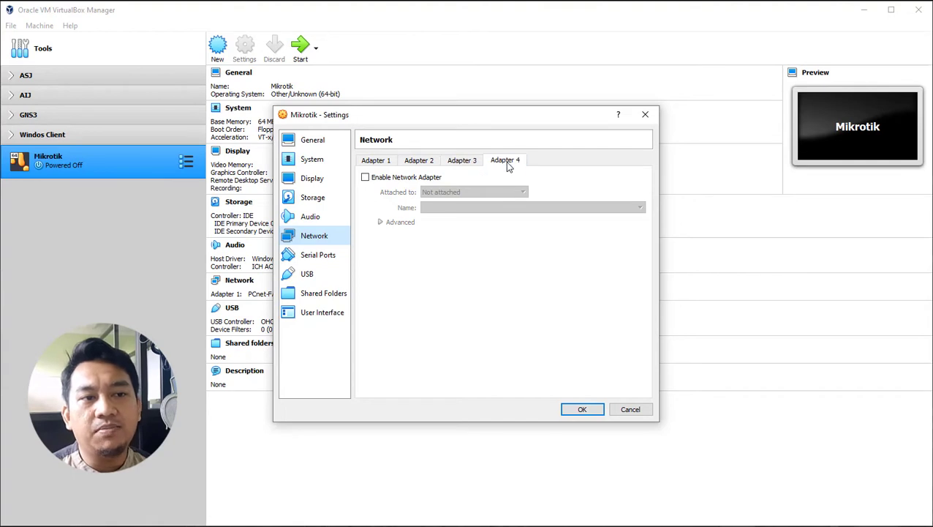
left_click(413, 164)
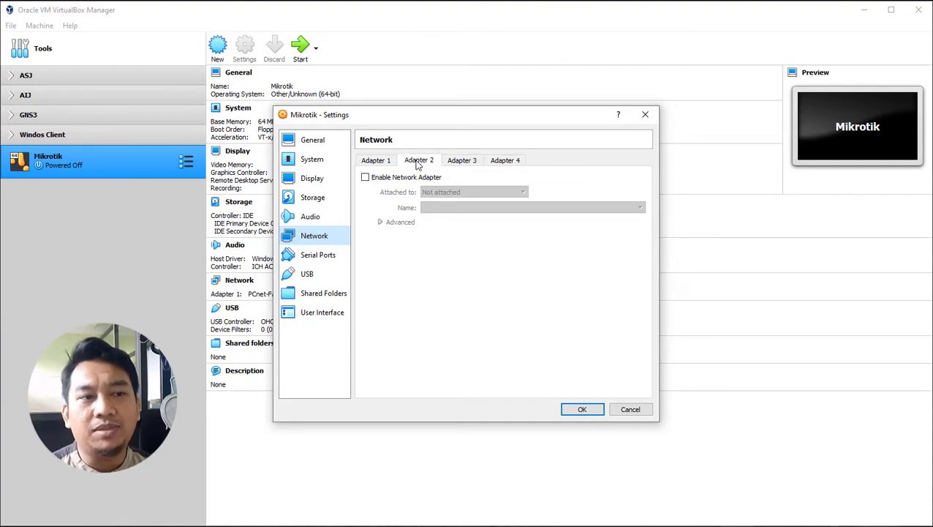
left_click(365, 177)
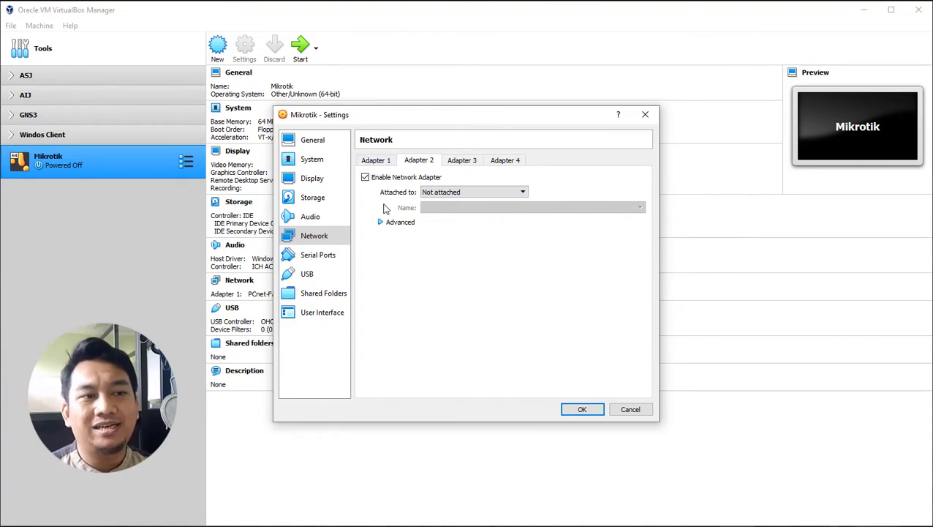
Step: Switch Adapter 1's attachment from NAT to Bridged Adapter
left_click(376, 160)
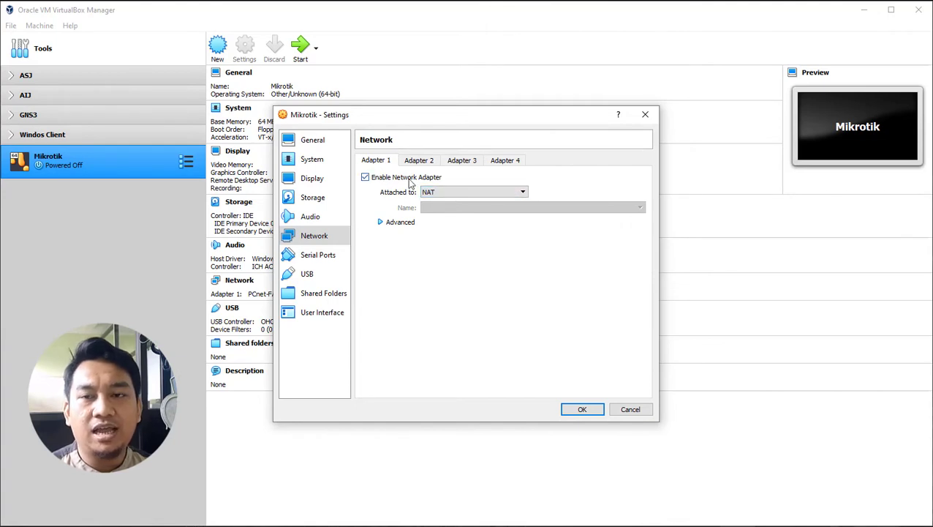
left_click(504, 192)
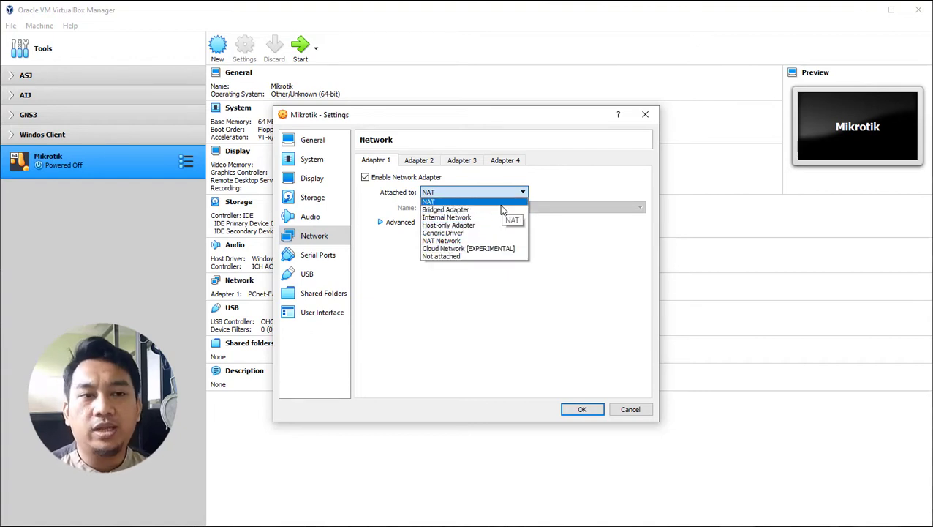
left_click(435, 201)
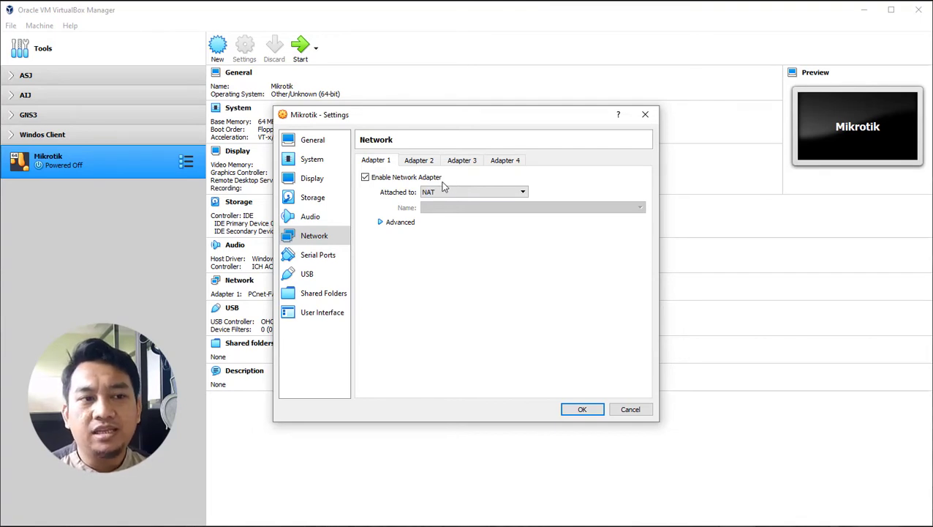
left_click(448, 195)
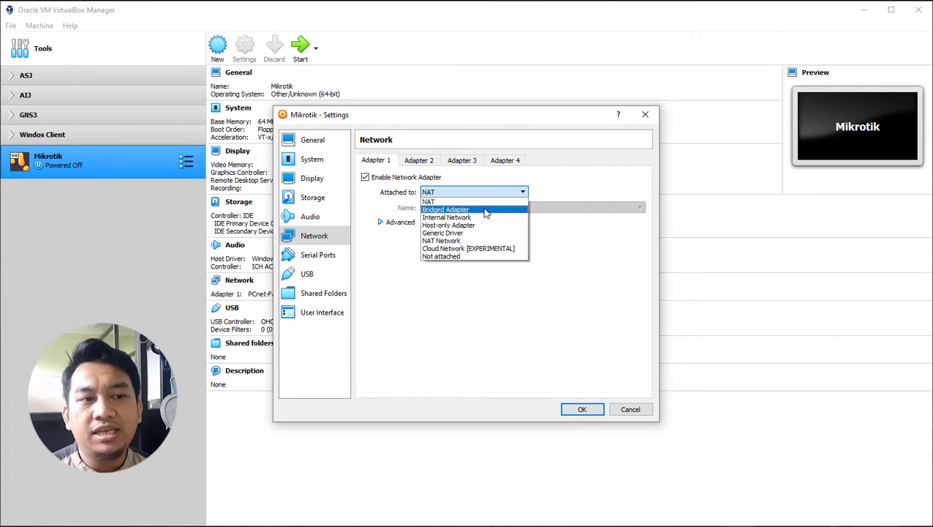
left_click(484, 210)
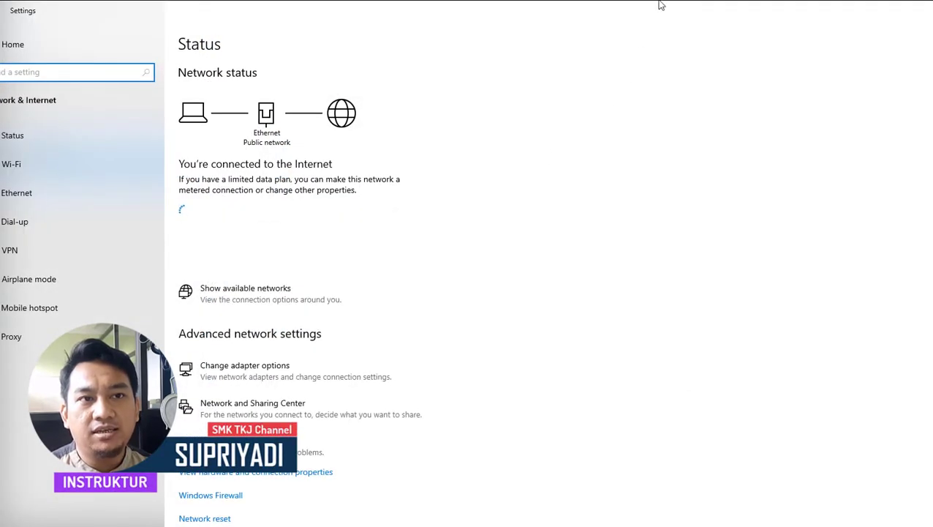
Step: Scroll the Network & Internet Status page down toward Advanced network settings
scroll(212, 247, "down", 3)
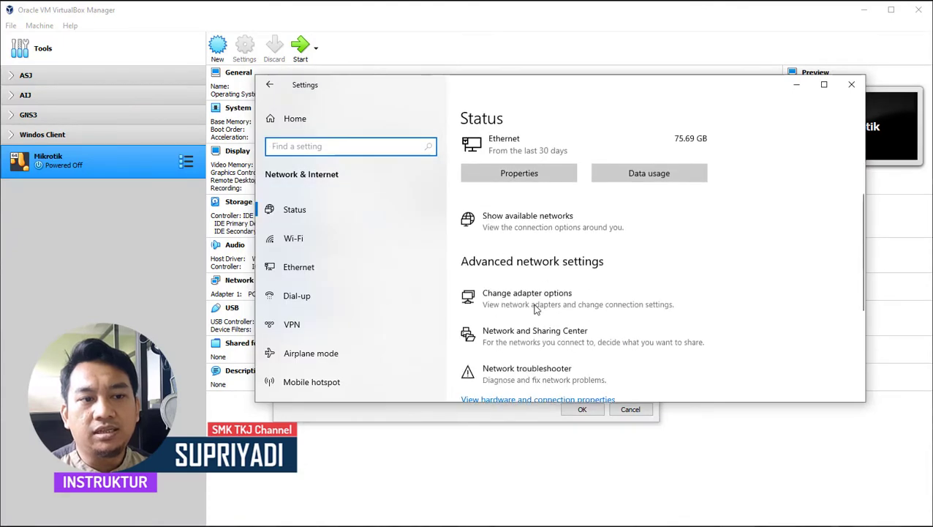
Step: Open the host Ethernet connection's details and locate its IPv4 address 12.12.12.35
left_click(505, 304)
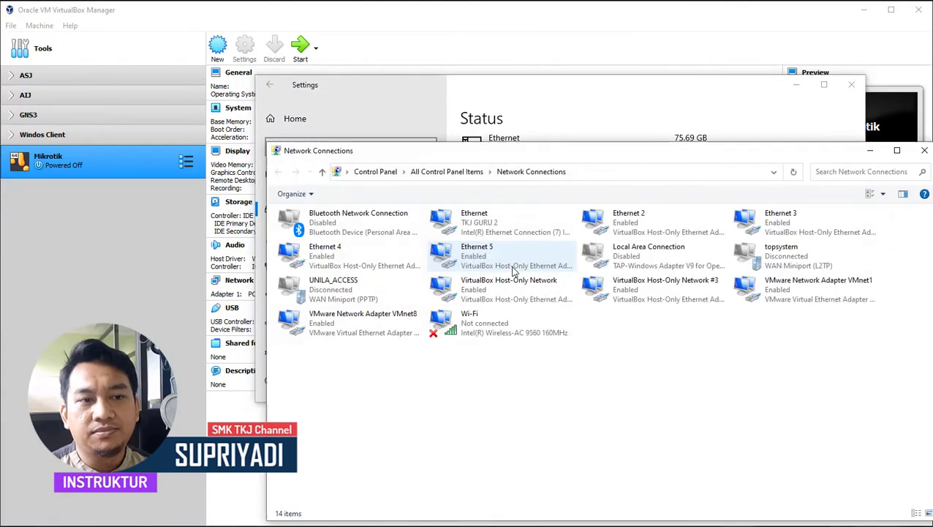
left_click_drag(609, 167, 545, 73)
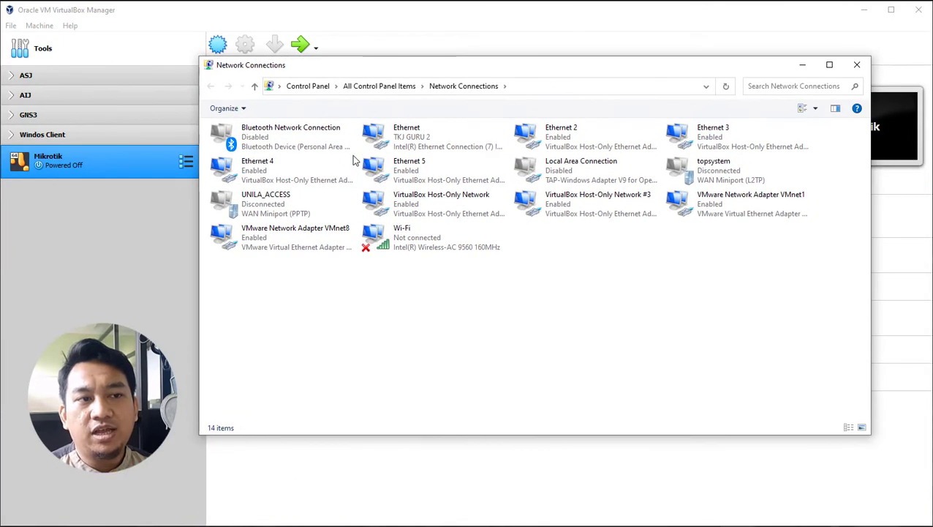
double_click(433, 143)
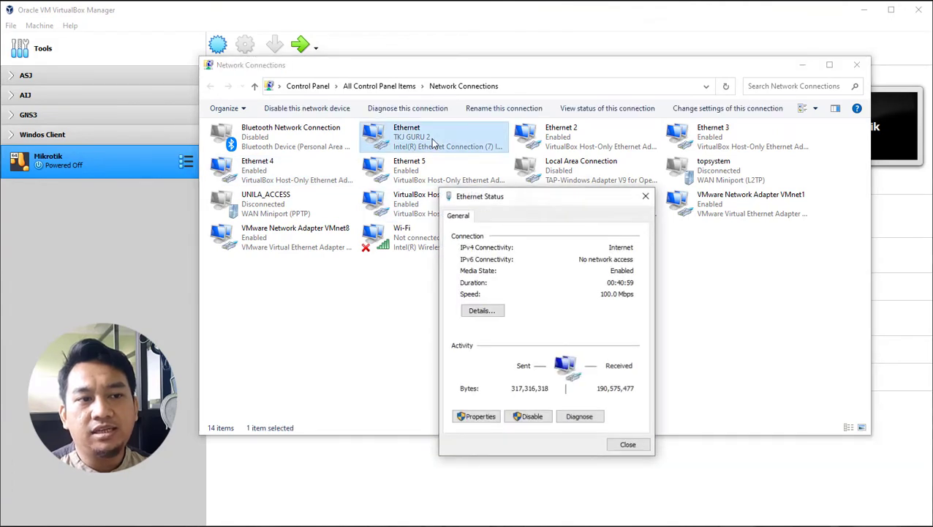
left_click_drag(550, 203, 488, 132)
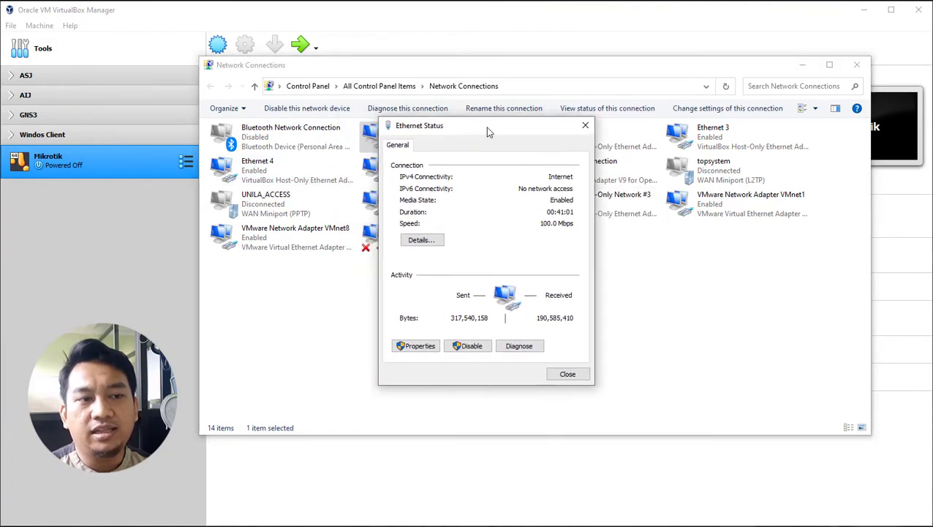
left_click(430, 240)
left_click(489, 232)
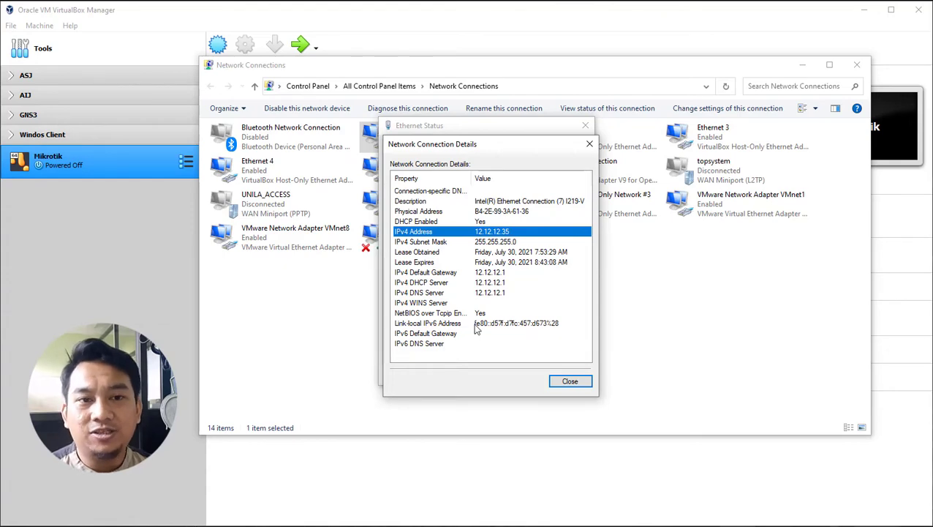
Step: Close the Details, Ethernet Status, Network Connections and Windows Settings windows
left_click(570, 381)
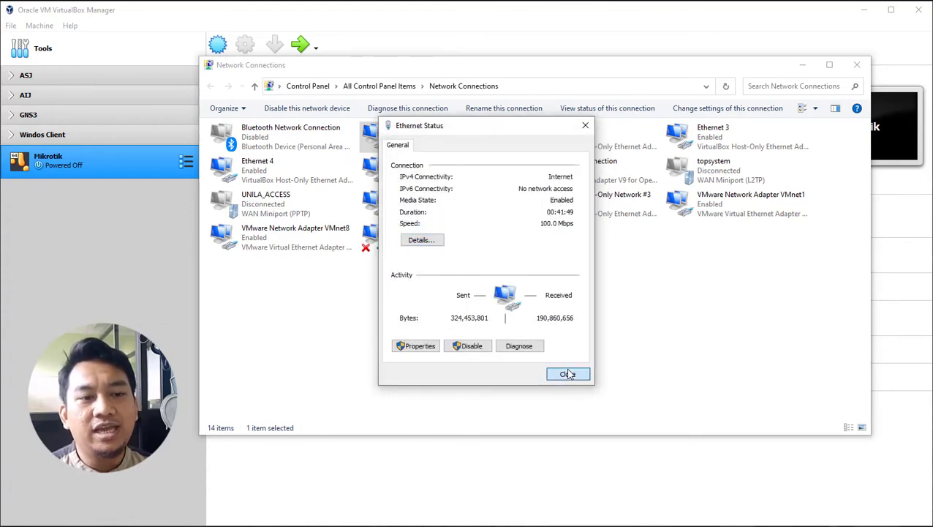
left_click(564, 375)
left_click(866, 67)
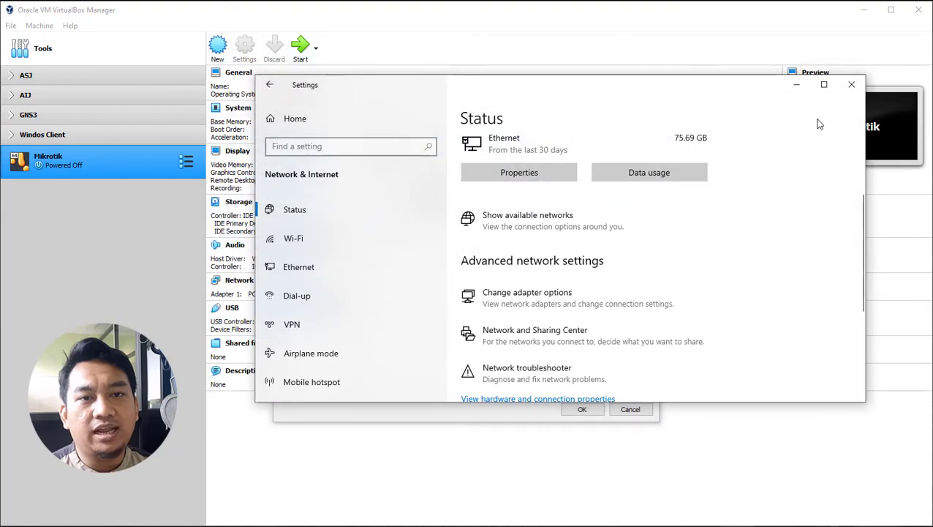
left_click(850, 84)
Step: Try Internal Network for Adapter 1, then set it back to Bridged Adapter
left_click(514, 193)
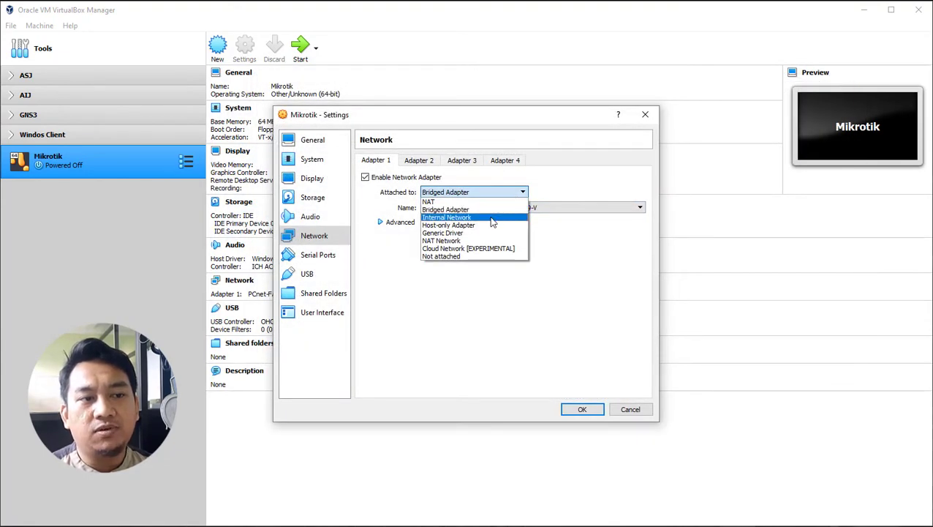
left_click(491, 217)
left_click(495, 193)
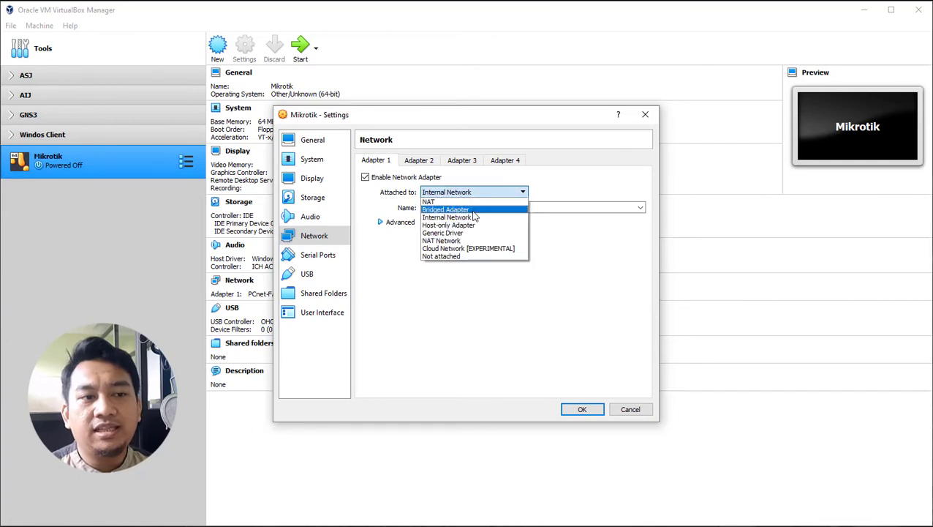
left_click(475, 209)
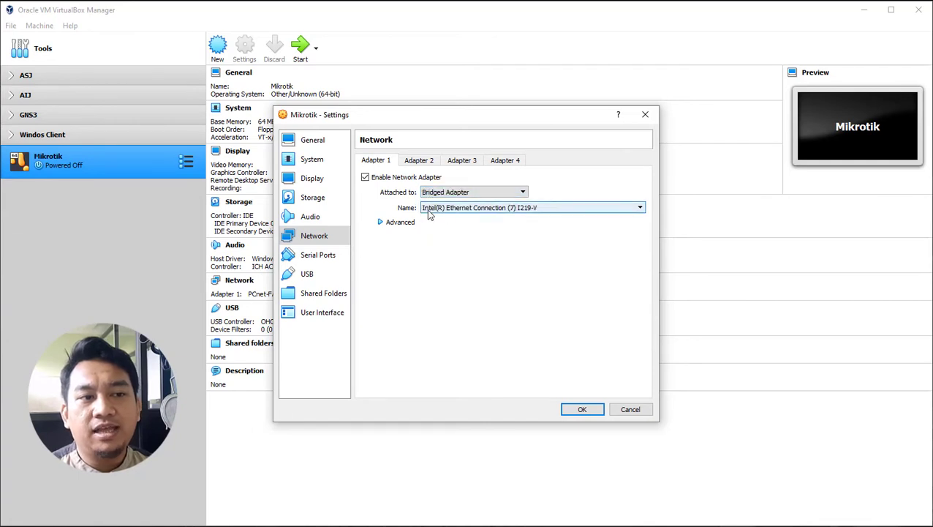
Step: Check the bridgeable host adapters without changing, then bring up the Windows Network & Internet Status page
left_click(486, 210)
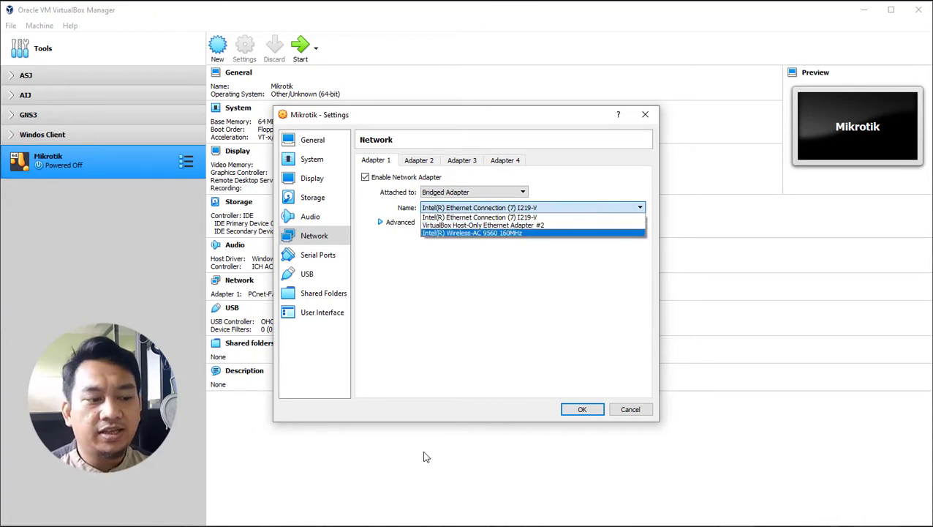
left_click(932, 526)
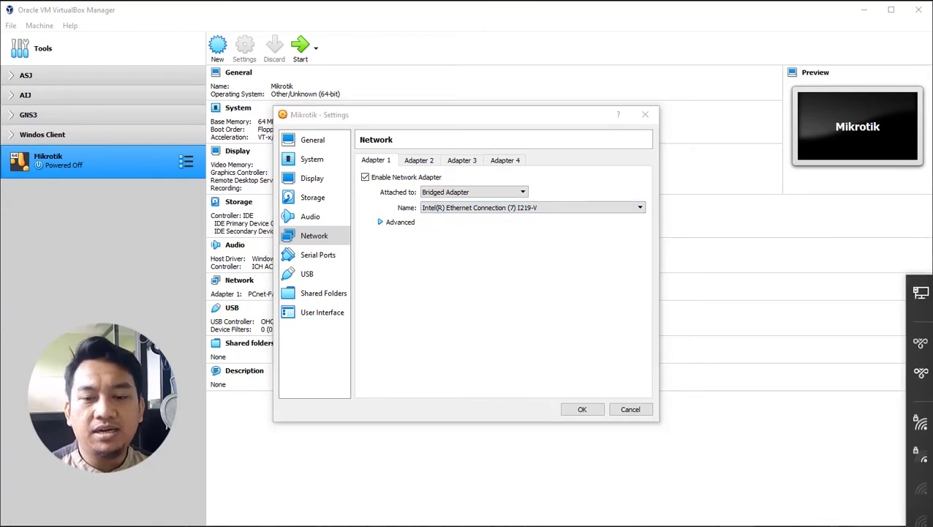
left_click(932, 524)
scroll(534, 306, "down", 3)
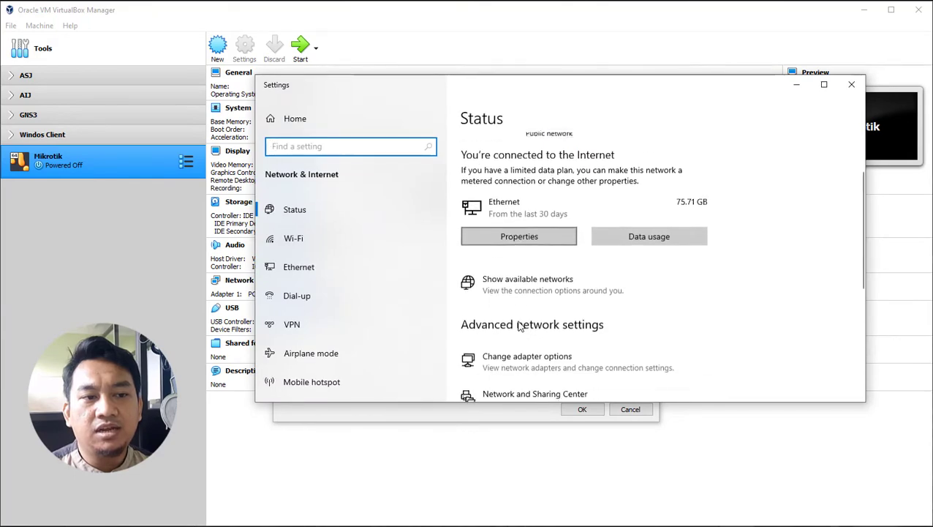
Step: Look over the host's adapter list, including the unconnected Wi-Fi, then minimize Network Connections and Settings
left_click(524, 345)
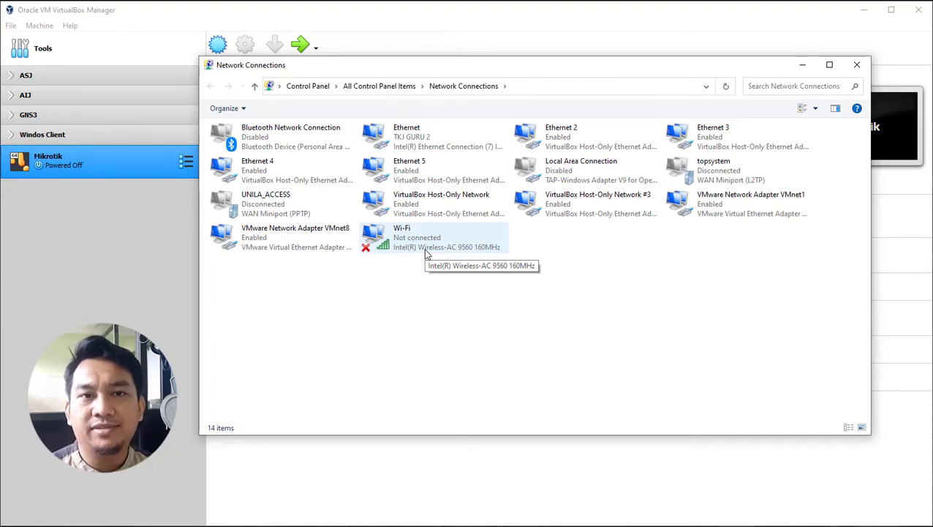
left_click(802, 66)
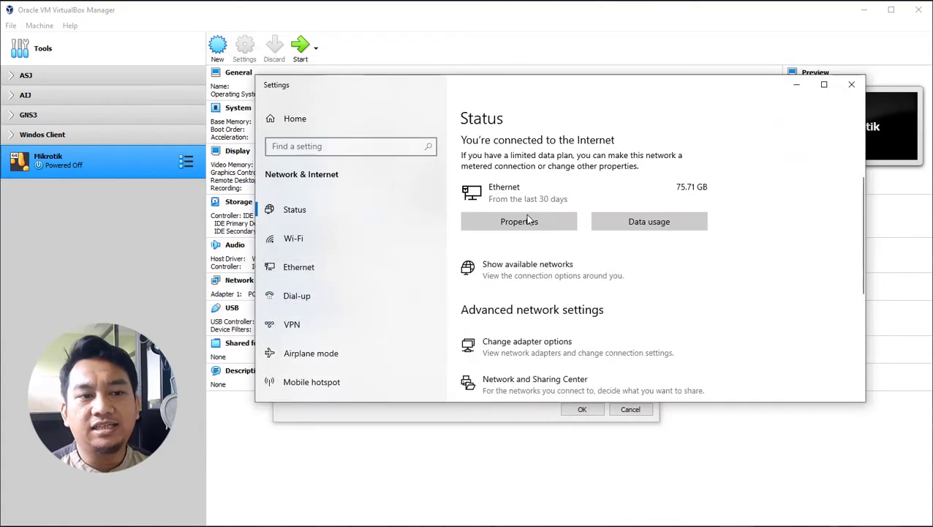
left_click(800, 88)
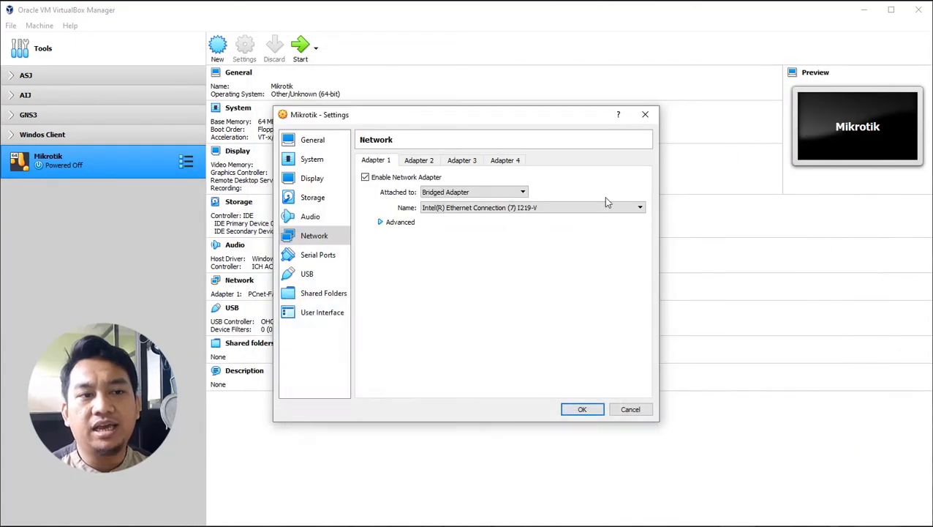
left_click(487, 209)
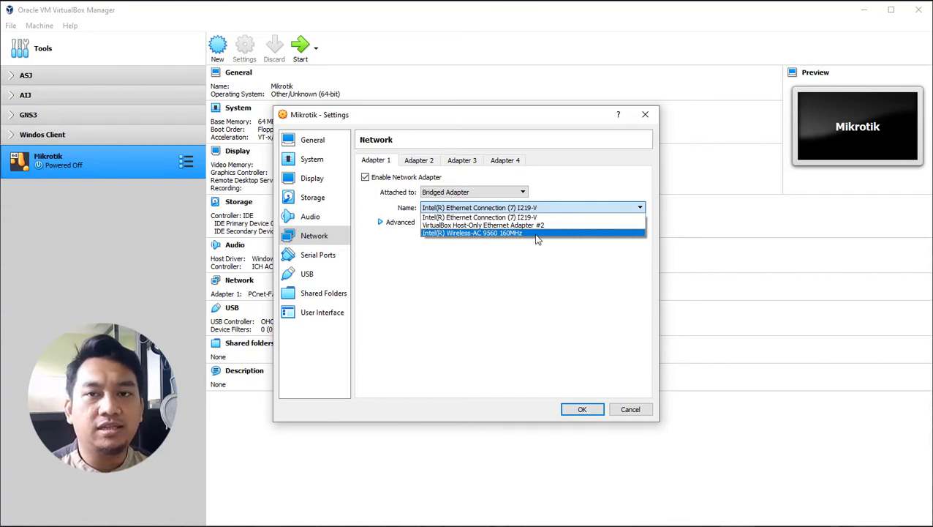
left_click(512, 285)
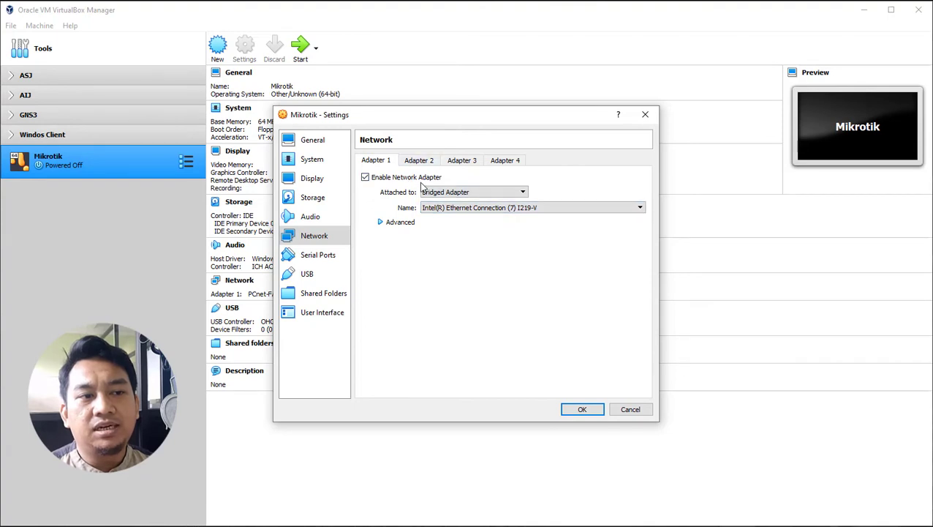
left_click(459, 193)
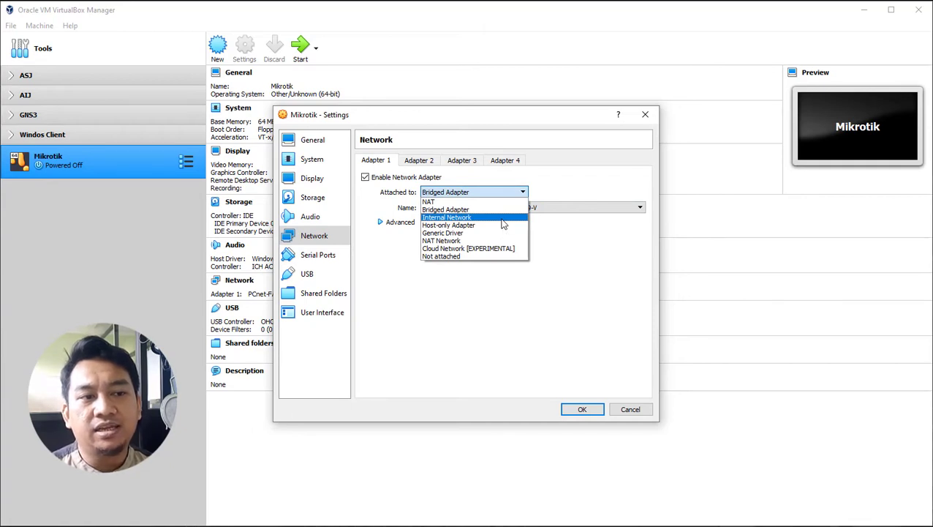
Step: Cycle Adapter 1 through Internal Network (intnet), Bridged and NAT, ending on Host-only Adapter
left_click(502, 219)
left_click(635, 208)
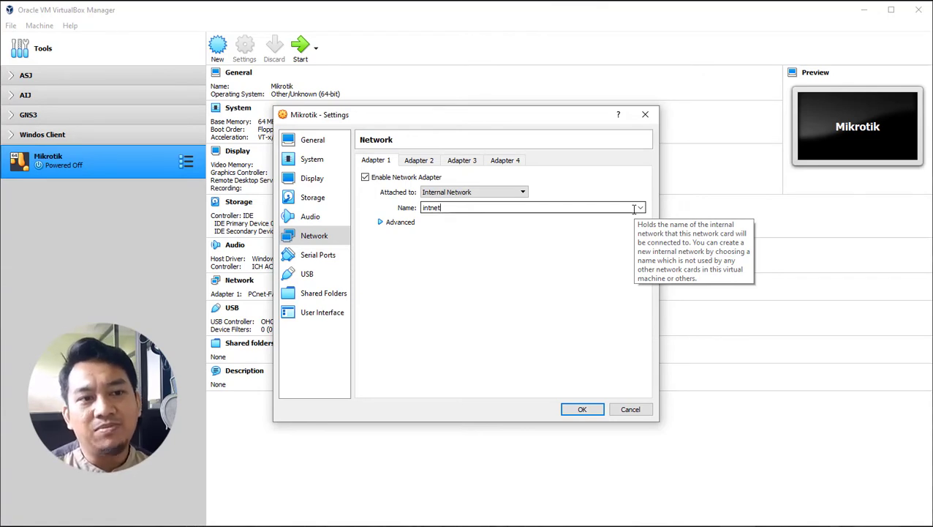
left_click(503, 194)
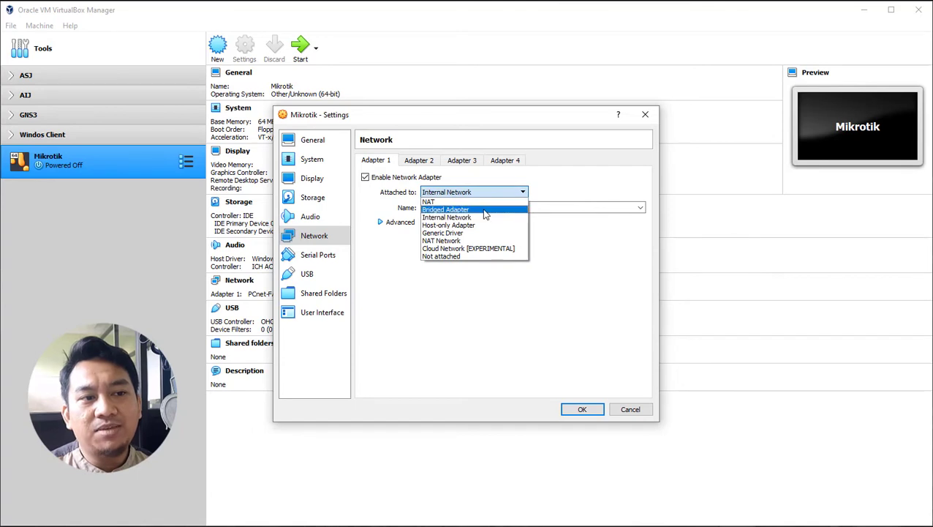
left_click(483, 209)
left_click(484, 193)
left_click(474, 201)
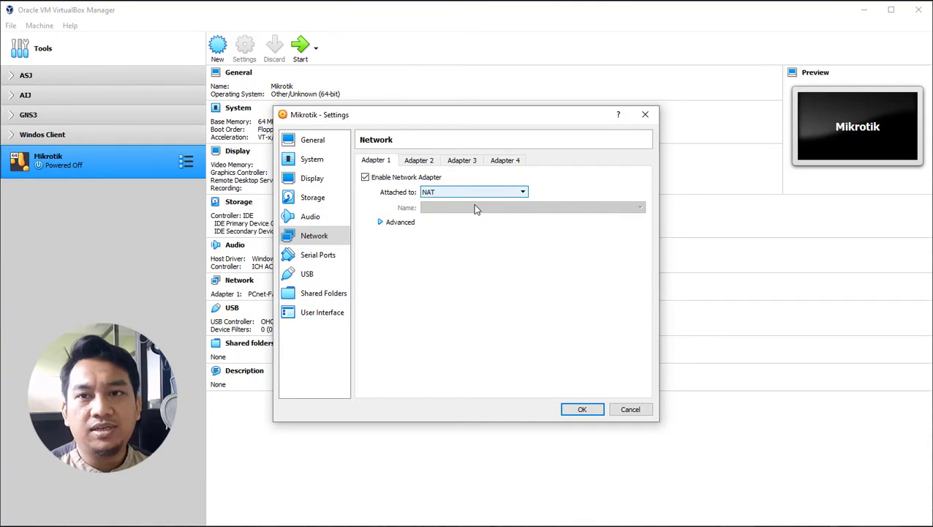
left_click(488, 194)
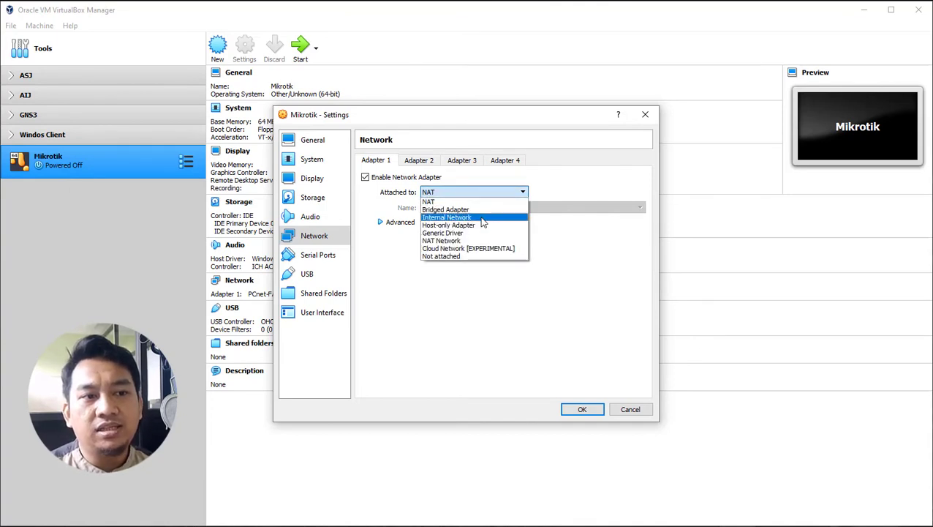
left_click(483, 219)
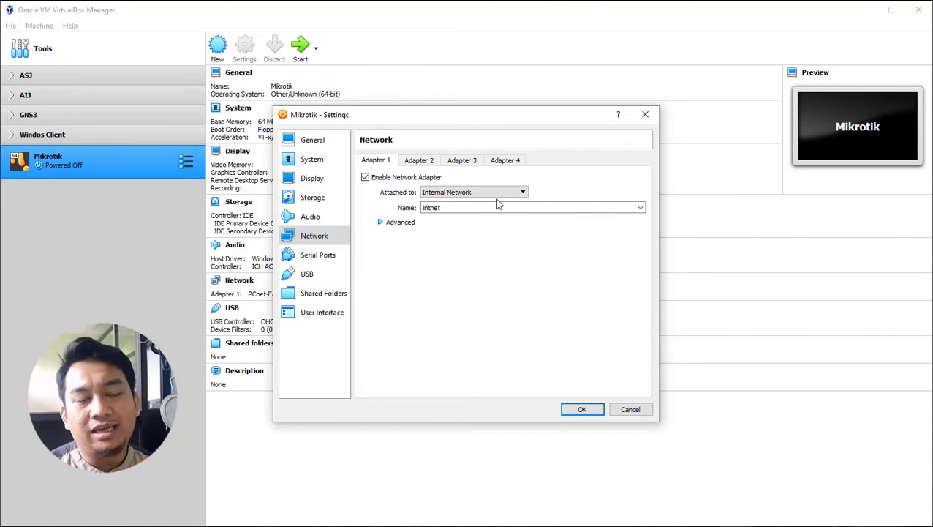
left_click(500, 193)
left_click(495, 230)
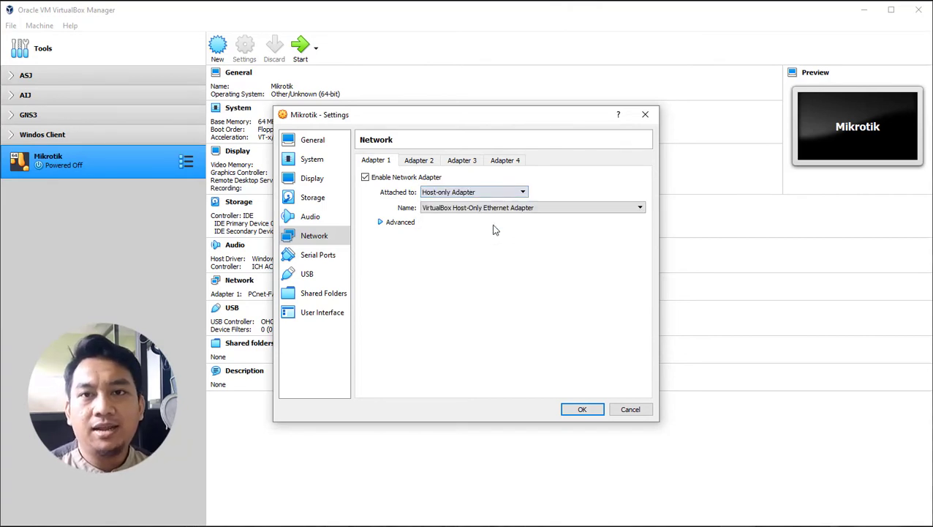
Step: Change Adapter 1 from Host-only Adapter to Internal Network, keeping the name intnet
left_click(515, 193)
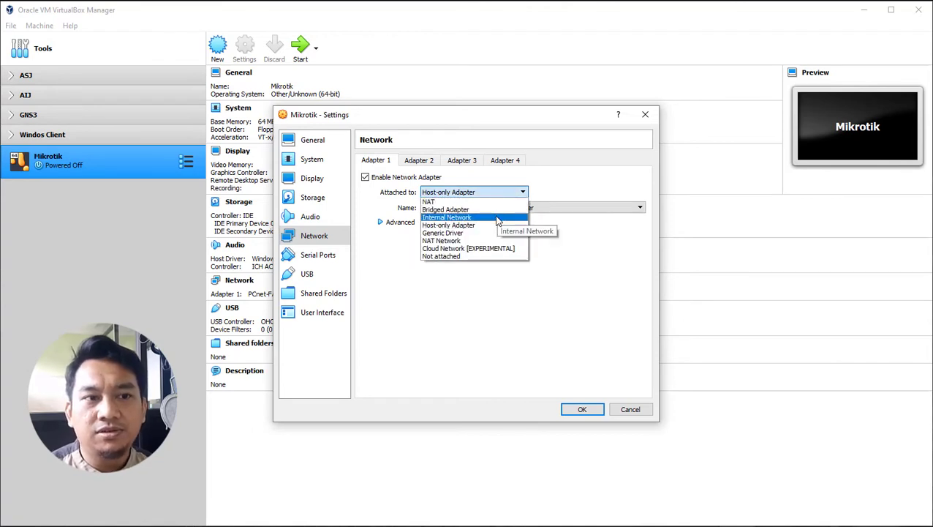
left_click(495, 225)
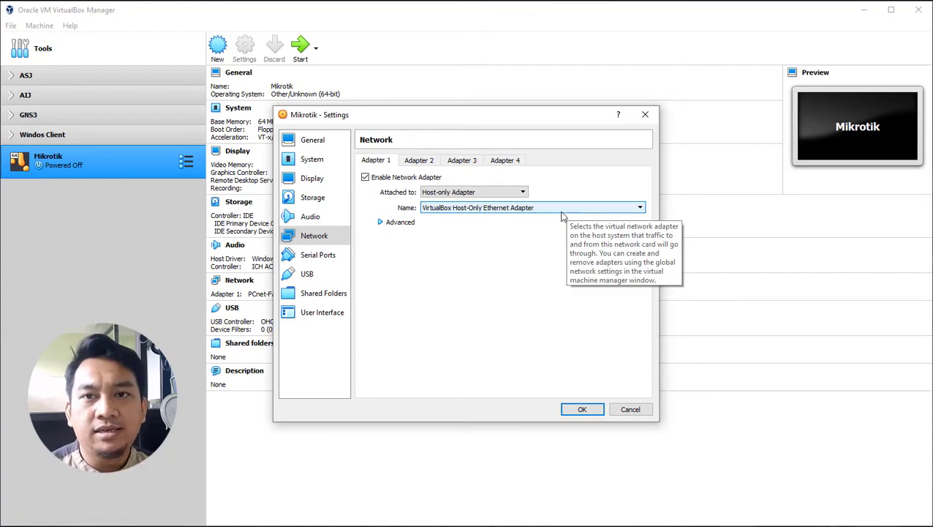
left_click(521, 193)
left_click(493, 218)
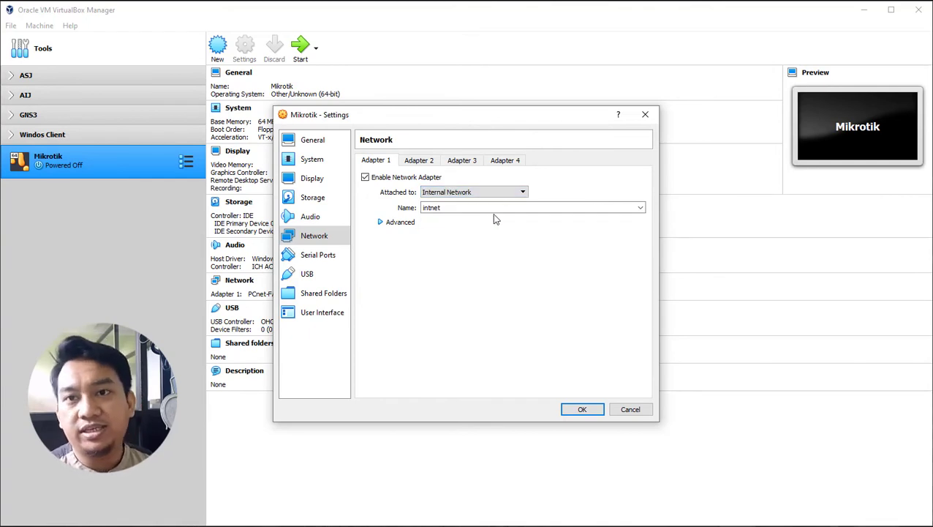
left_click(488, 195)
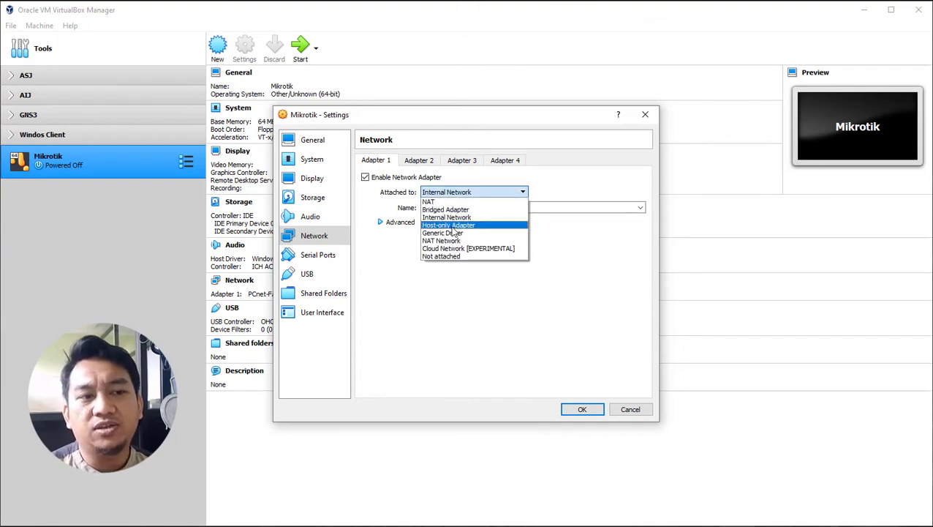
Step: Set Adapter 1 to Generic Driver, leaving the driver name blank and settings invalid
left_click(448, 232)
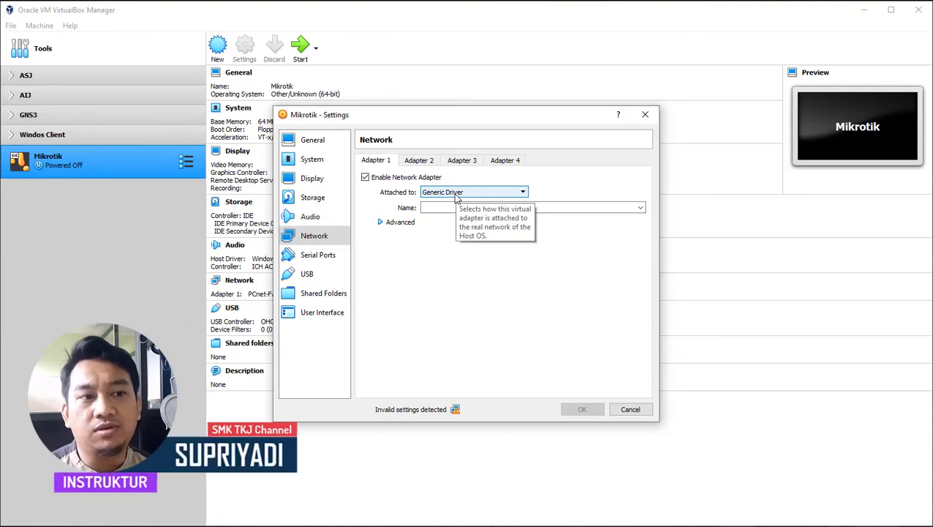
left_click(479, 196)
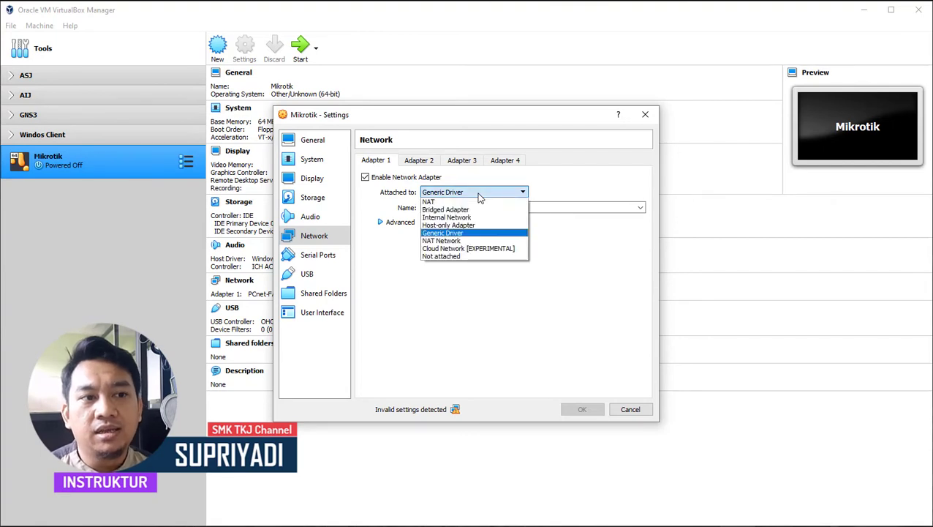
Step: Briefly attach Adapter 1 to NAT Network, then change it to Not attached
left_click(480, 240)
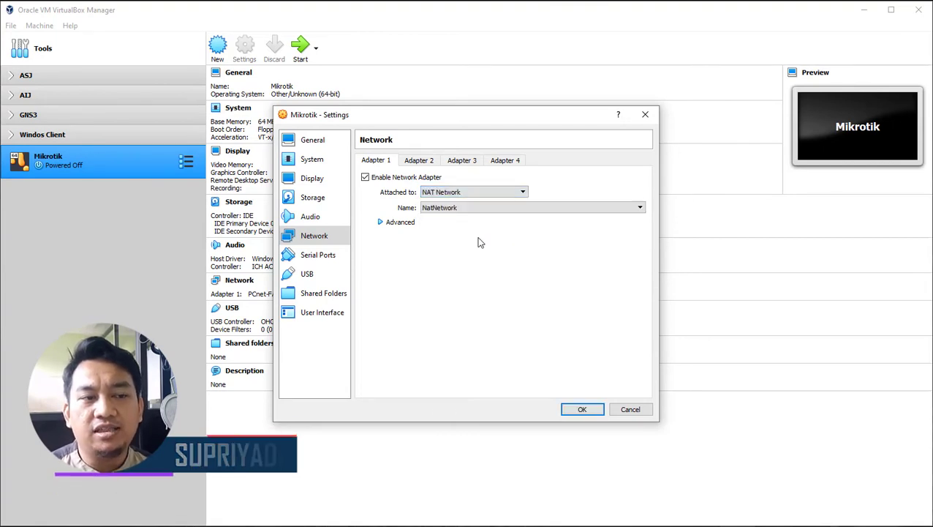
left_click(491, 191)
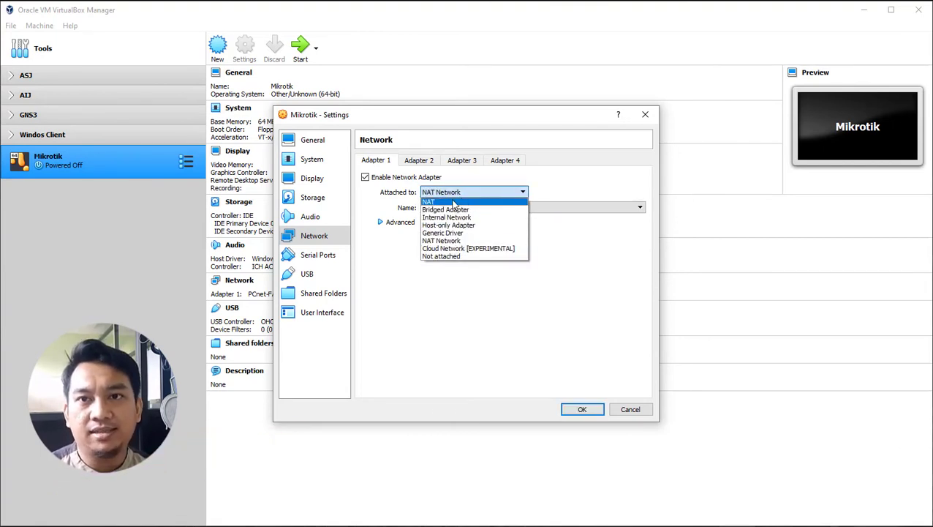
left_click(462, 241)
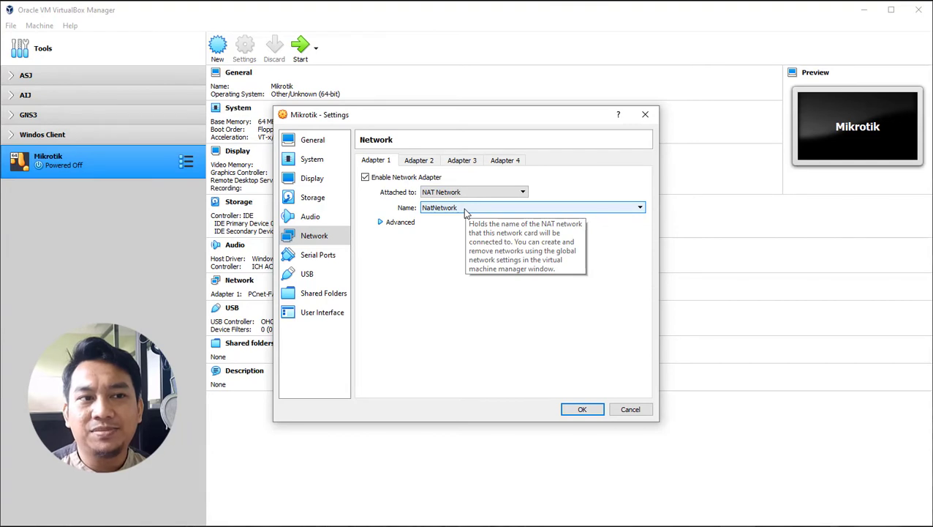
left_click(471, 192)
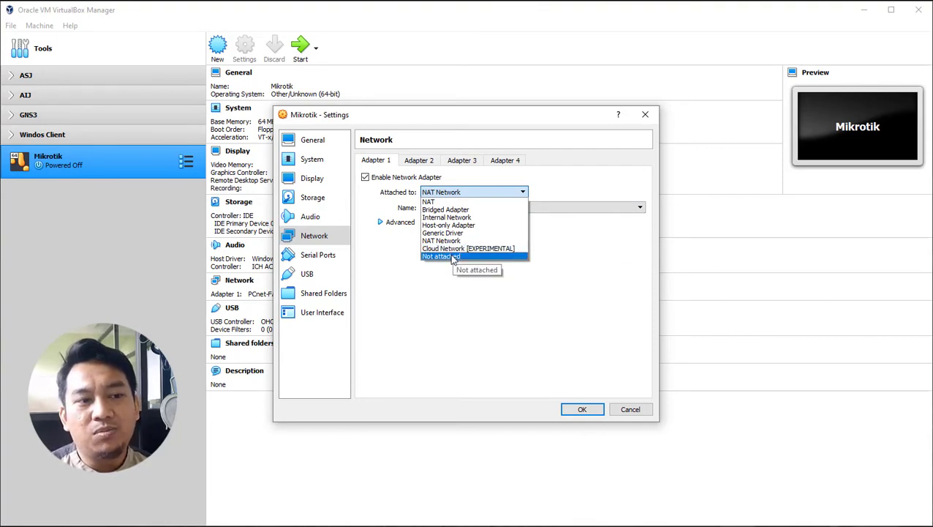
left_click(449, 256)
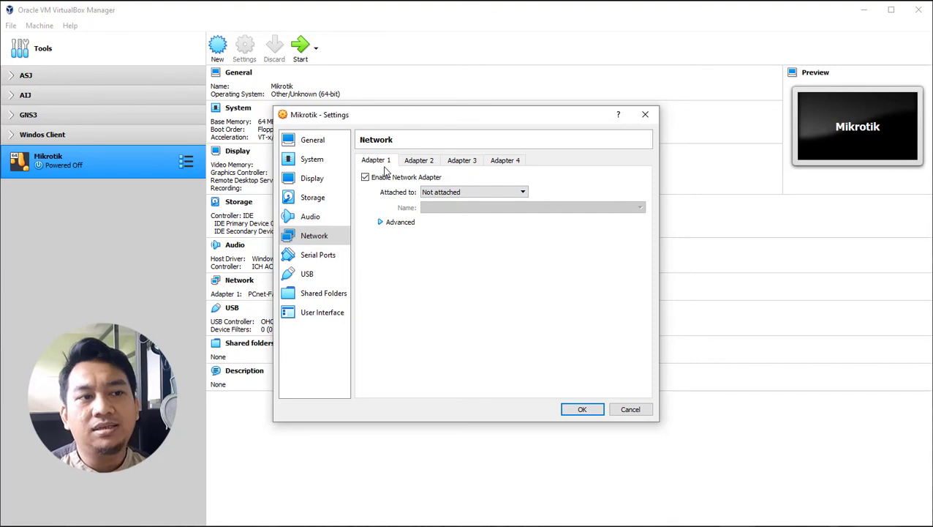
left_click(437, 193)
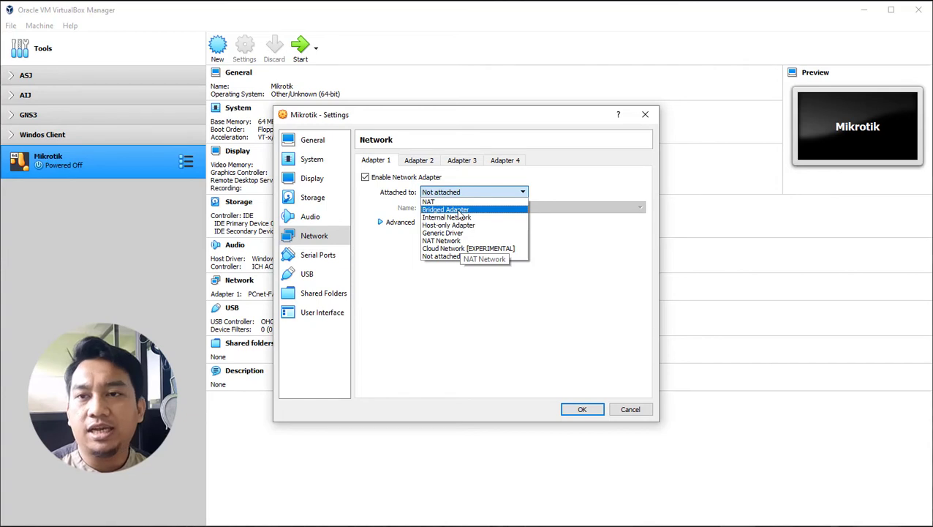
Step: Set Adapter 1 to Bridged Adapter on Intel(R) Ethernet Connection (7) I219-V
left_click(447, 210)
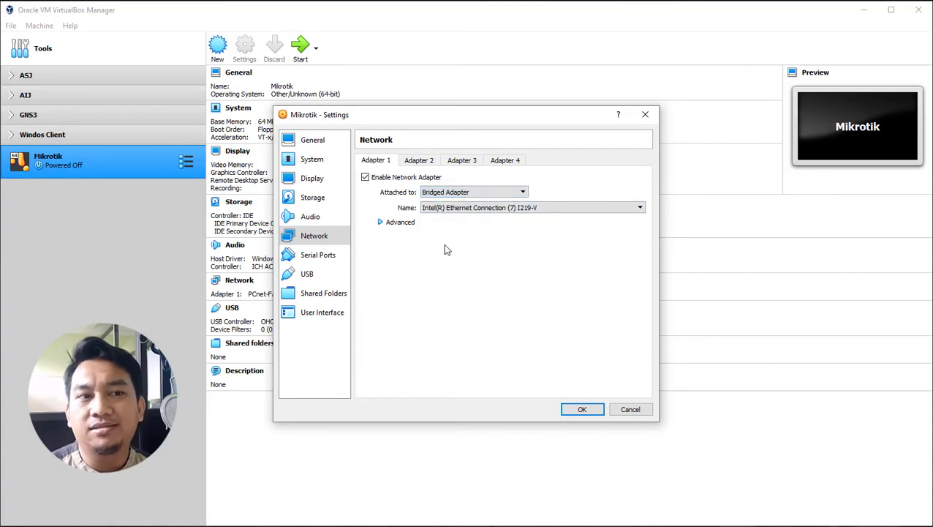
left_click(467, 208)
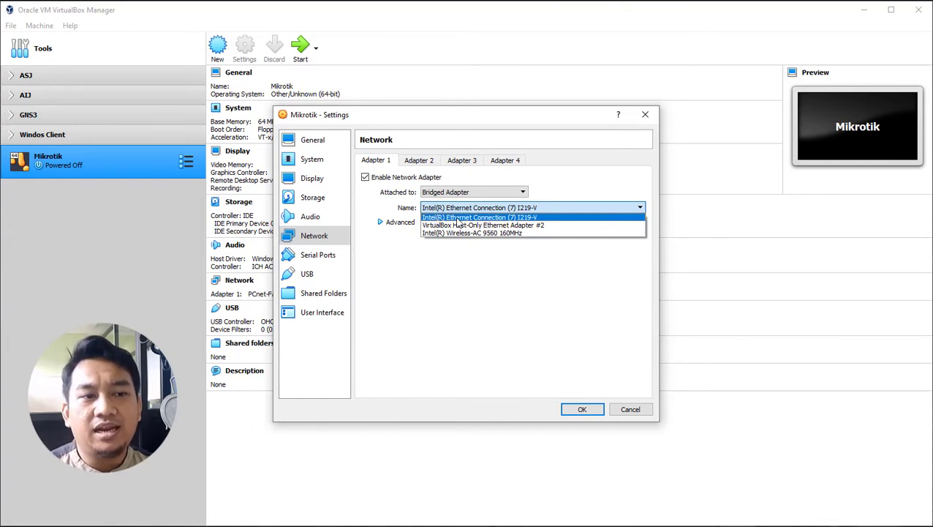
left_click(466, 218)
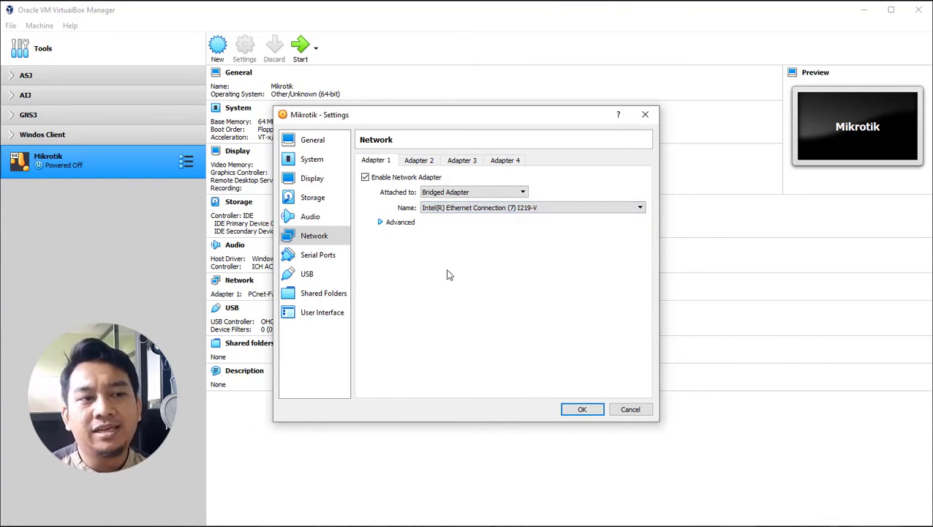
left_click(424, 163)
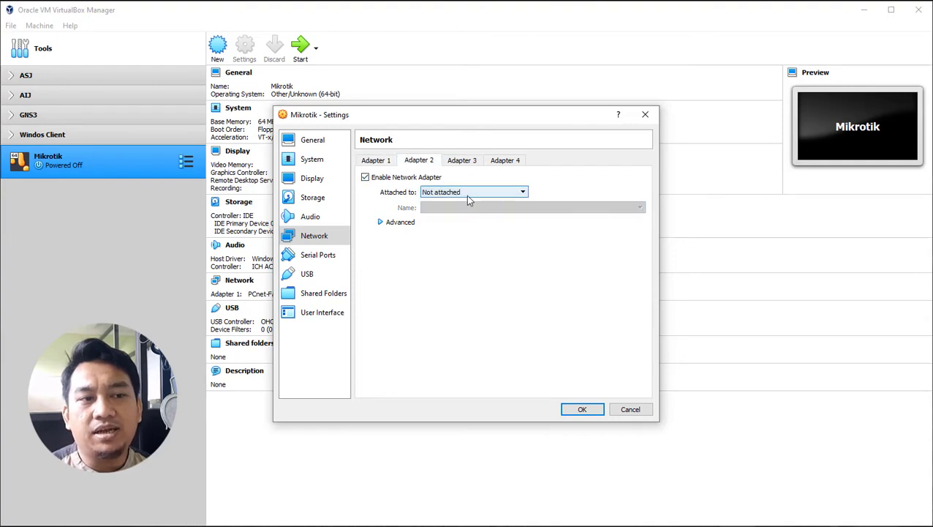
Step: Enable Adapter 2 as a Host-only Adapter on VirtualBox Host-Only Ethernet Adapter
left_click(365, 177)
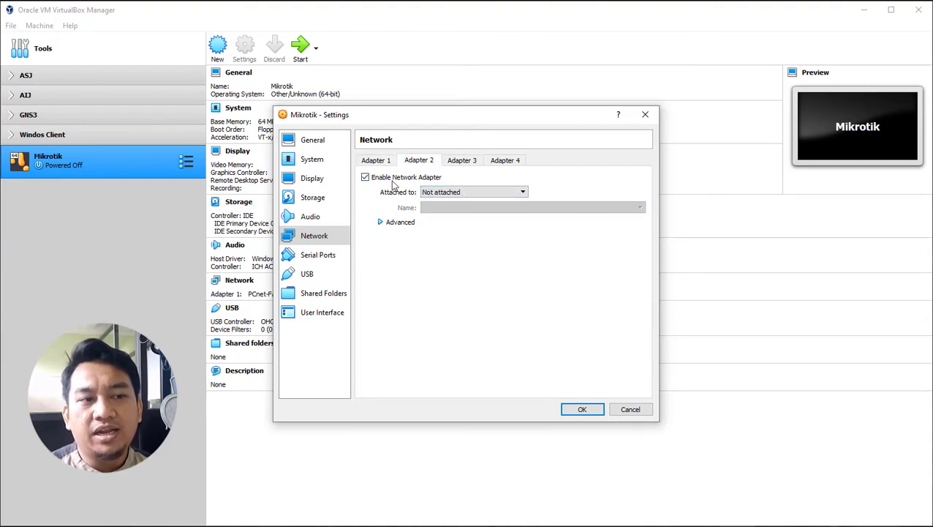
left_click(451, 195)
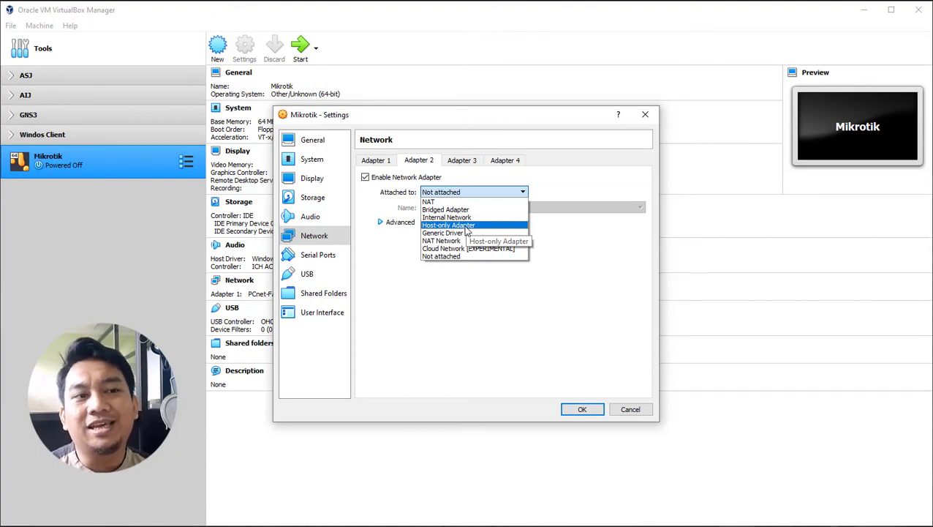
left_click(460, 225)
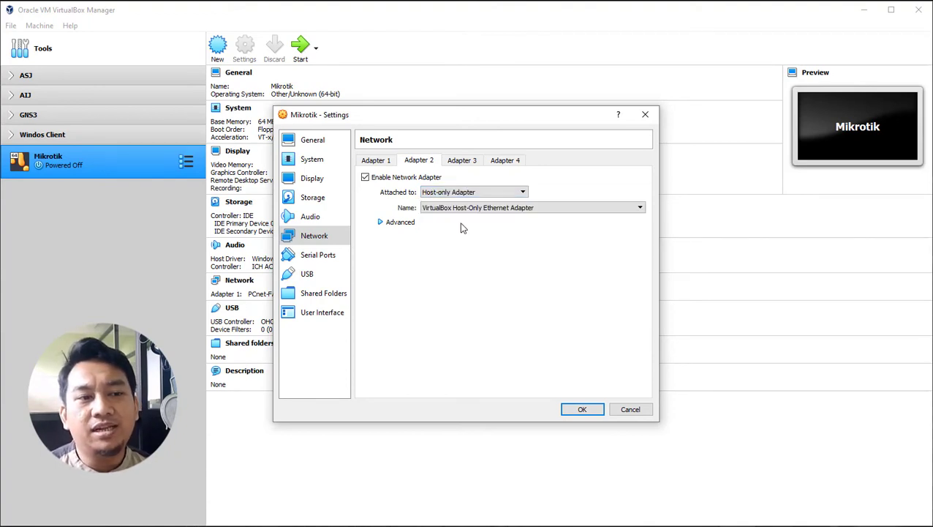
left_click(548, 207)
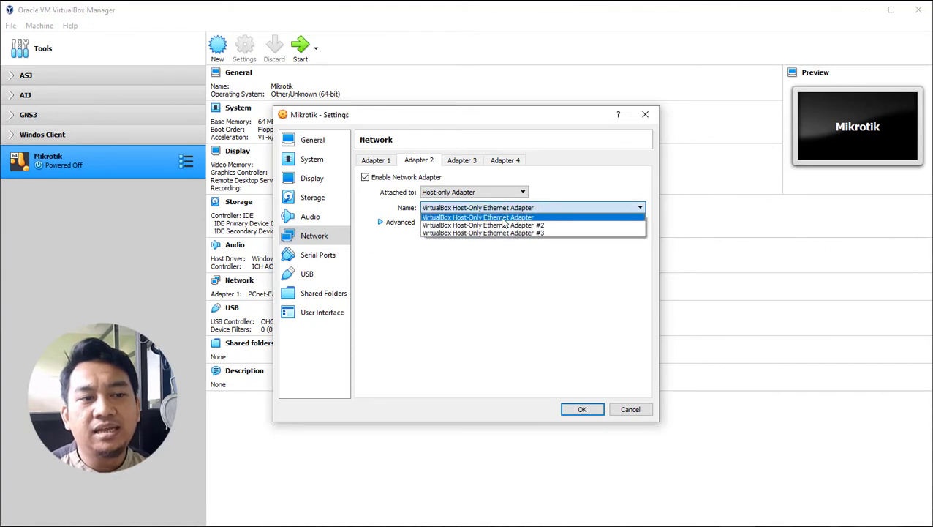
left_click(534, 217)
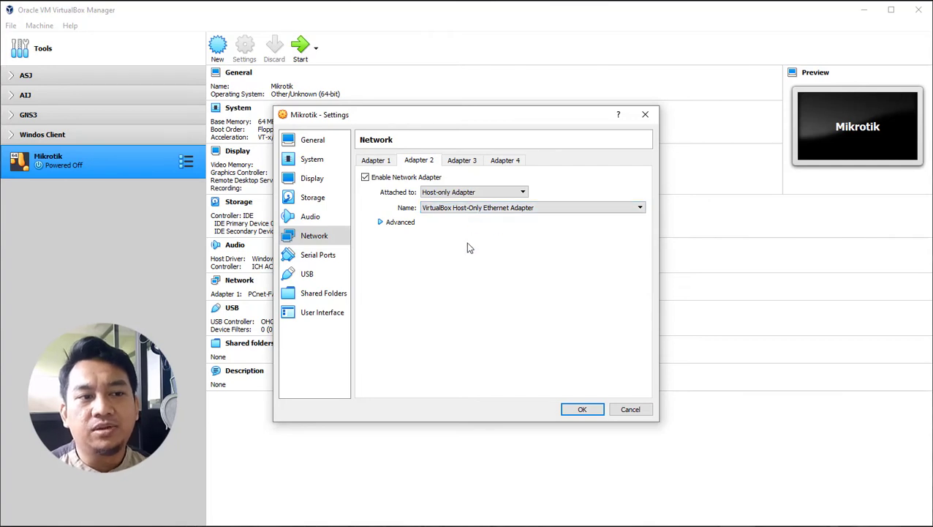
left_click(582, 409)
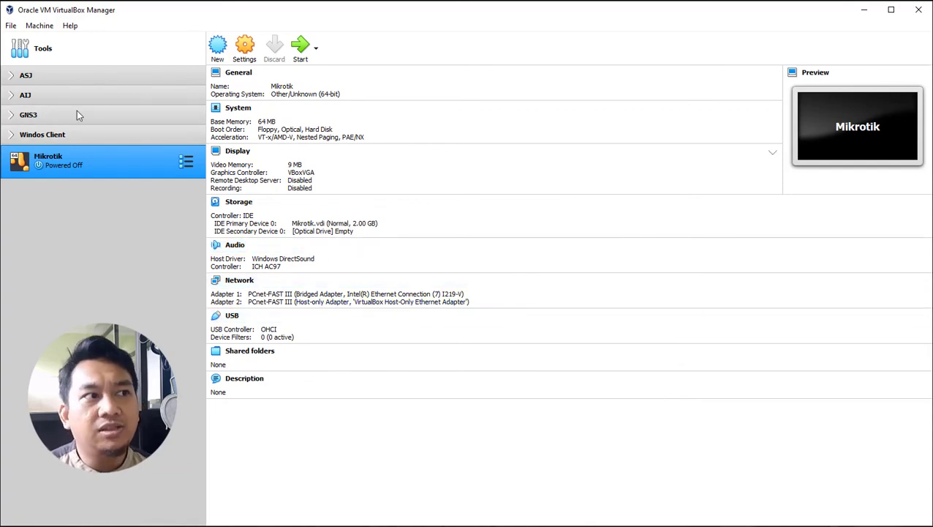
left_click(11, 26)
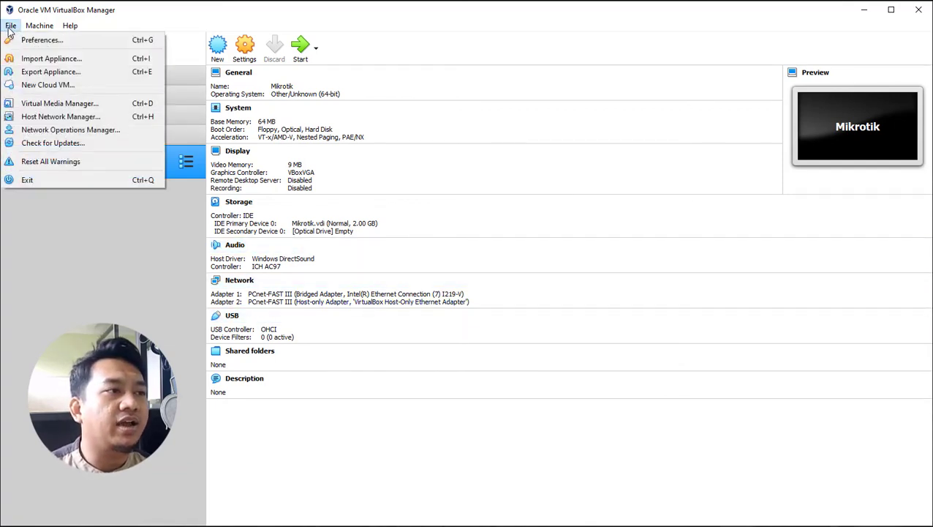
left_click(42, 41)
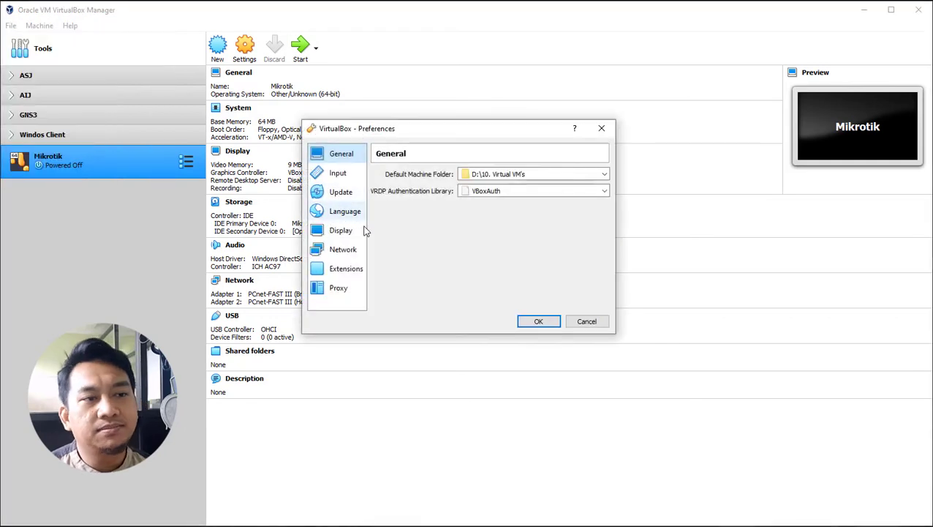
left_click(343, 249)
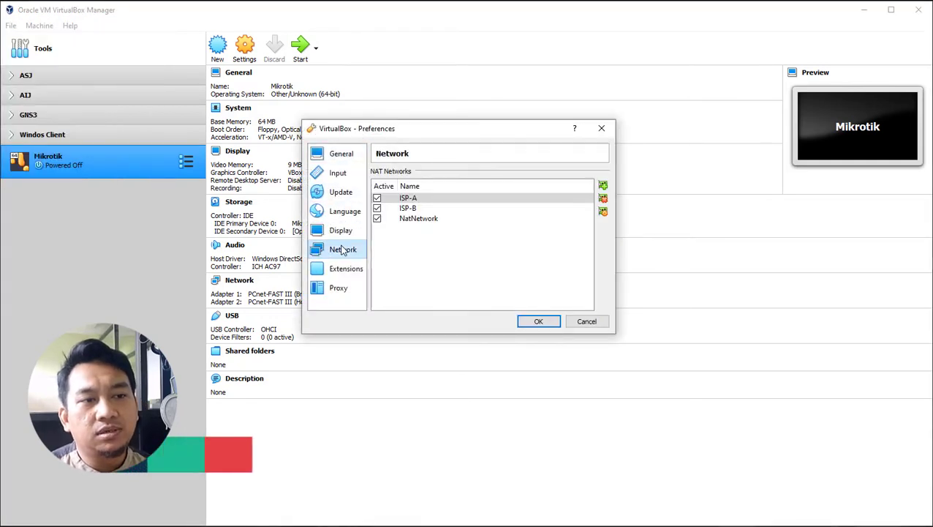
left_click(340, 160)
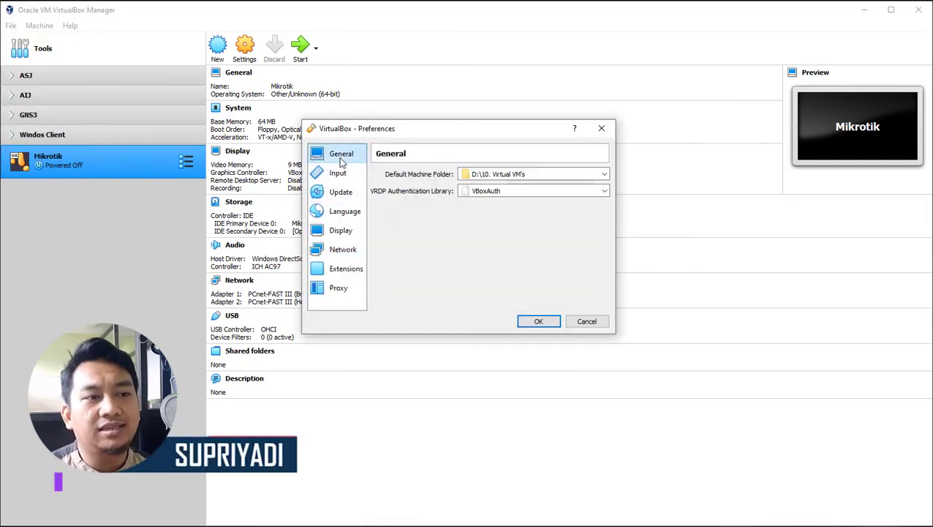
left_click(341, 248)
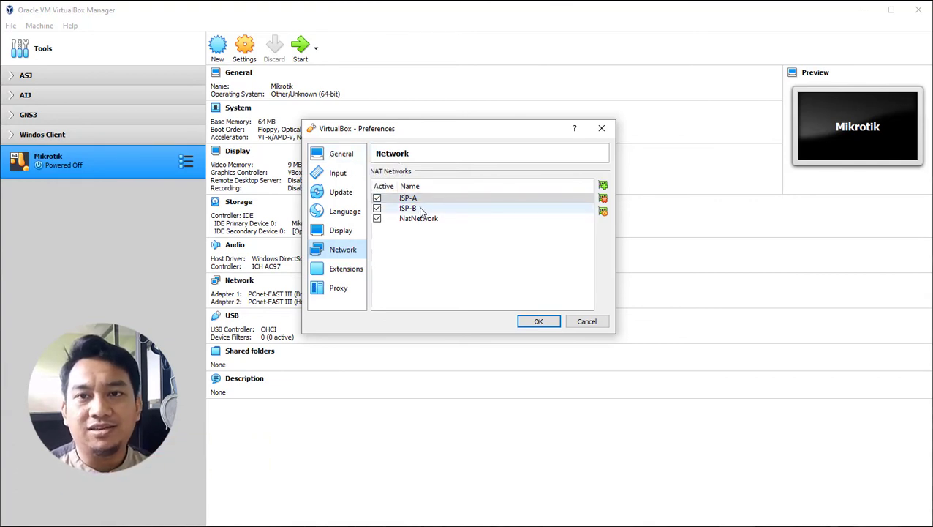
mouse_move(421, 211)
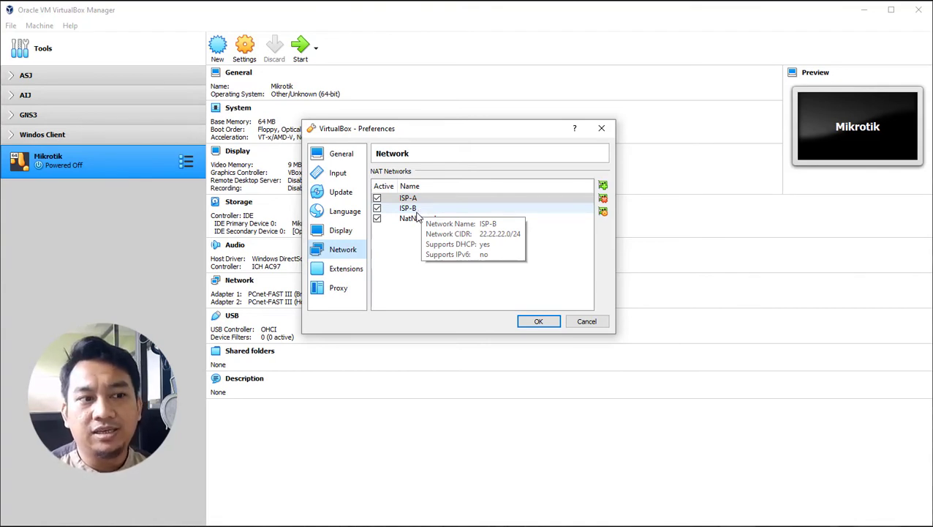
mouse_move(442, 222)
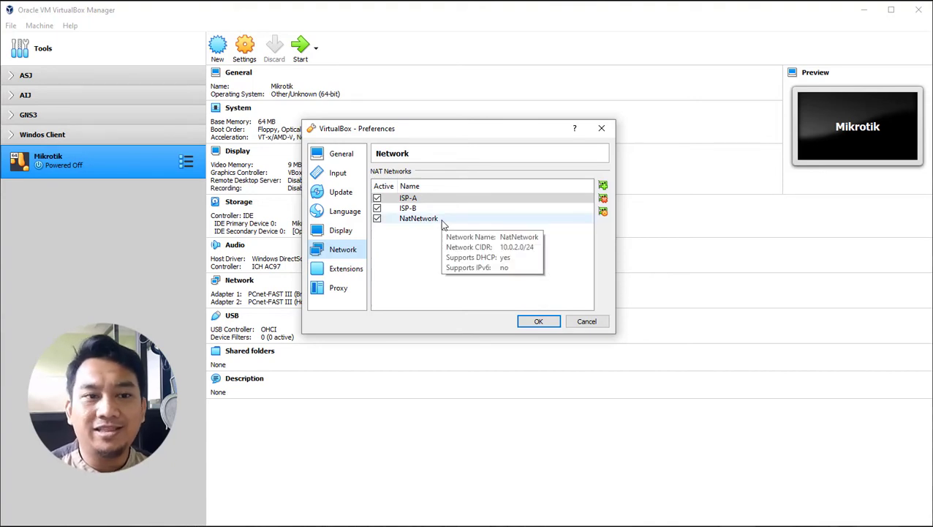
left_click(586, 323)
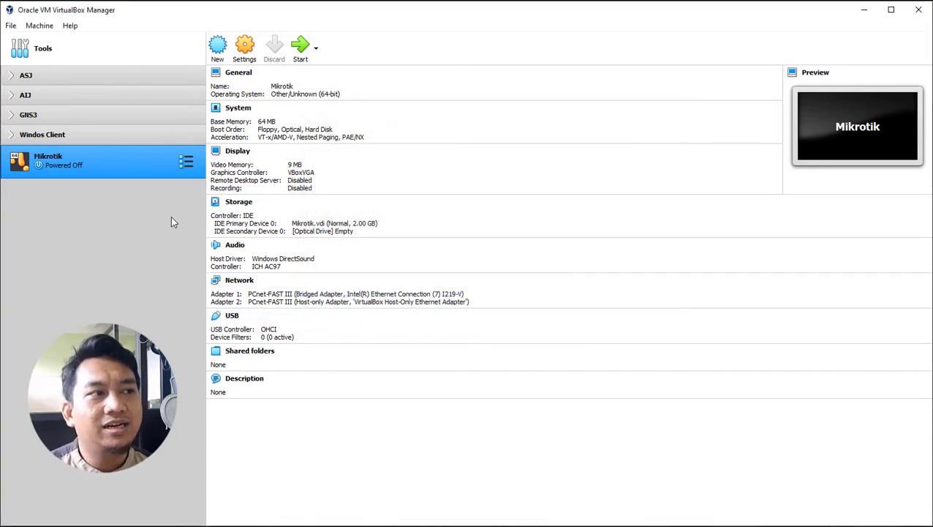
left_click(11, 25)
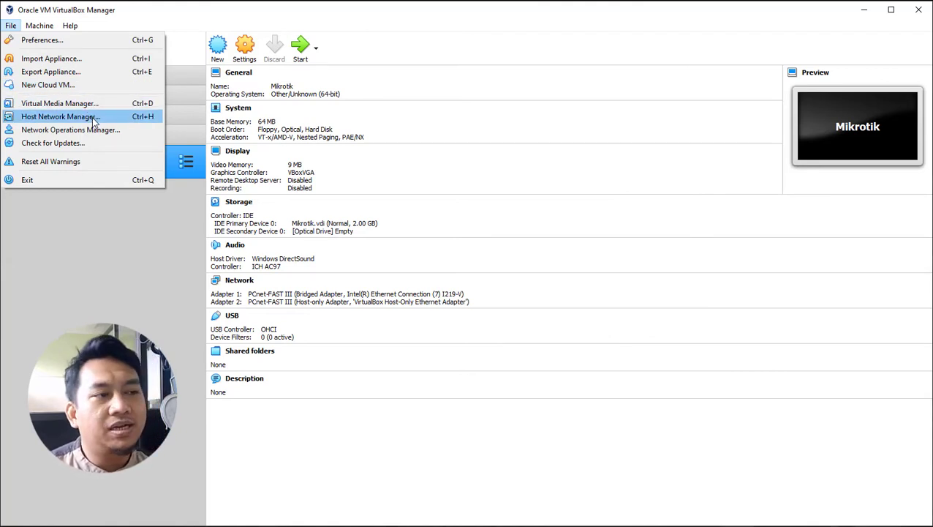
left_click(92, 117)
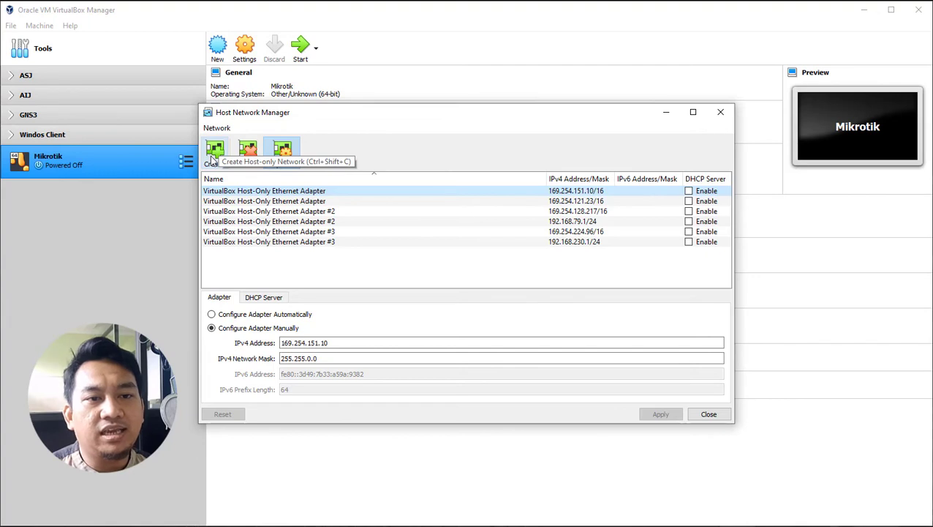
left_click(689, 191)
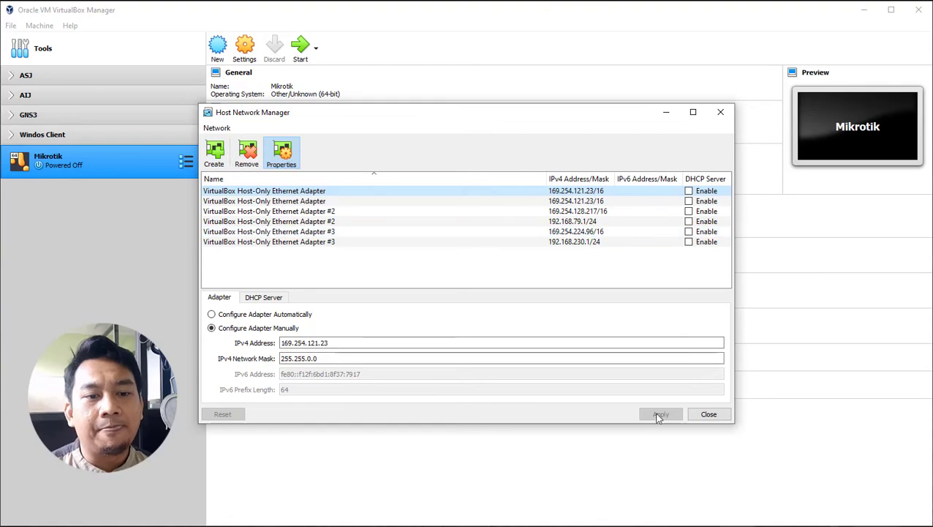
left_click(708, 415)
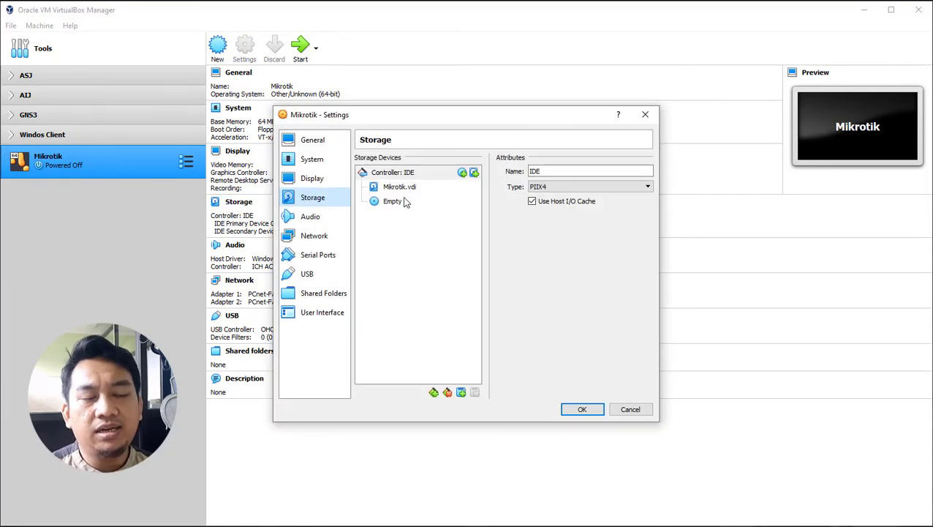
Step: Load mikrotik-6.48.3.iso from D:\04. Kumpulan ISO\Mikrotik2 into the empty optical drive and save with OK
left_click(388, 202)
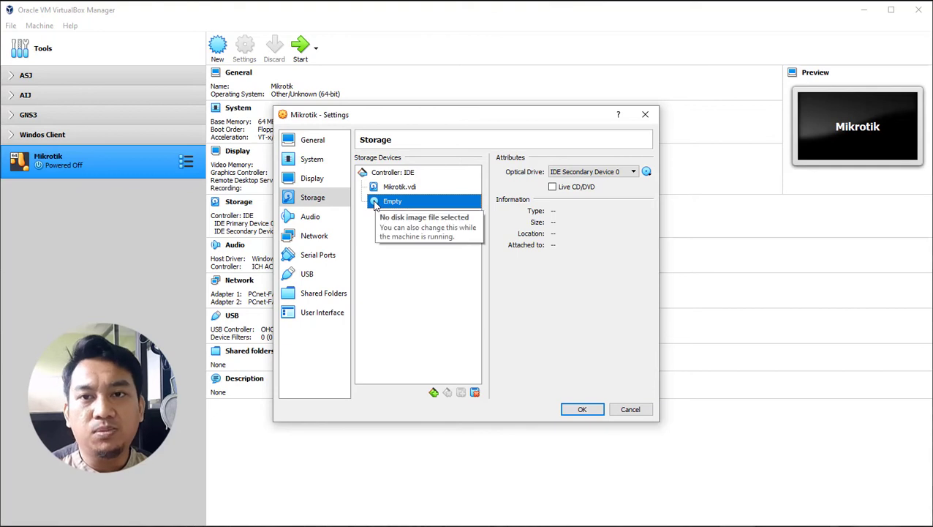
left_click(646, 173)
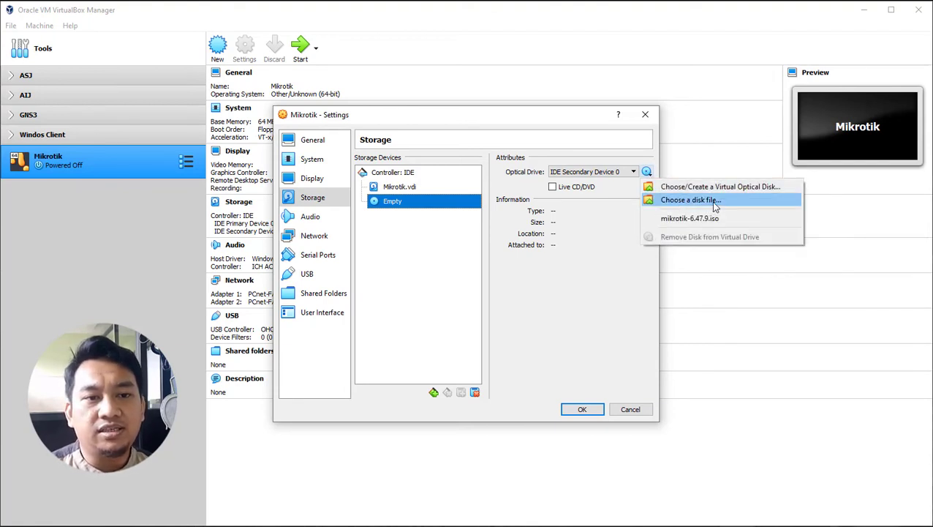
left_click(691, 199)
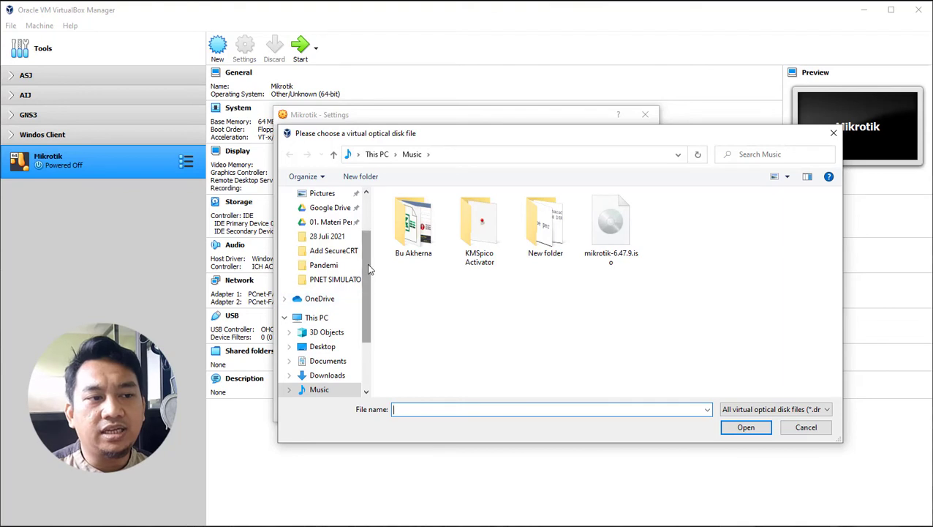
left_click_drag(369, 269, 364, 305)
left_click(322, 361)
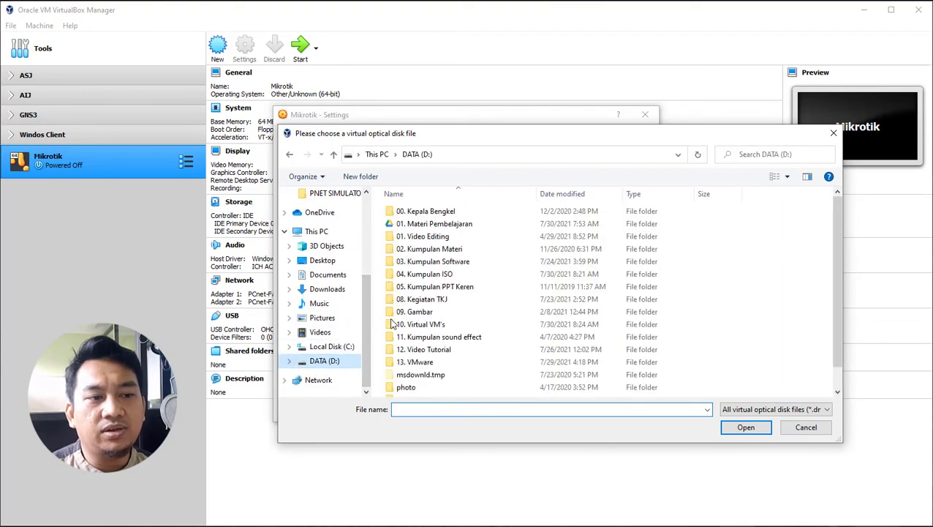
double_click(458, 273)
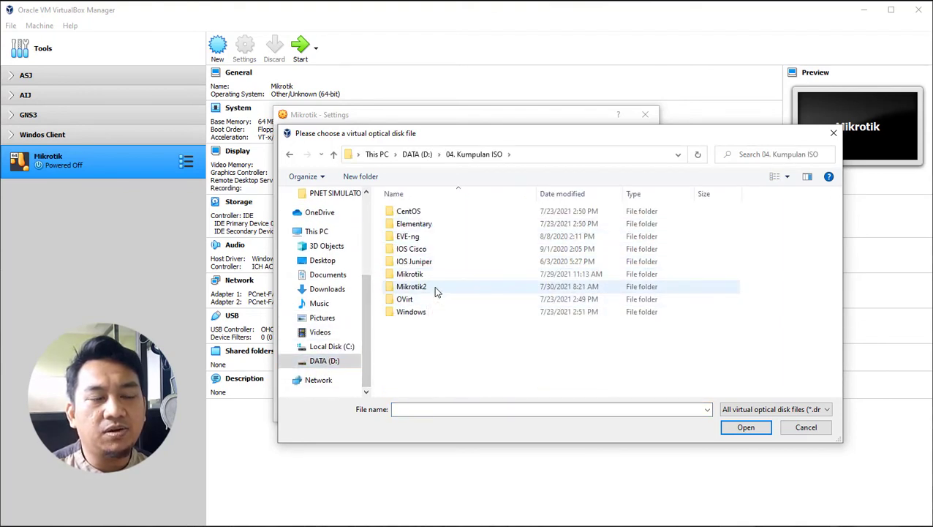
double_click(433, 286)
left_click(436, 212)
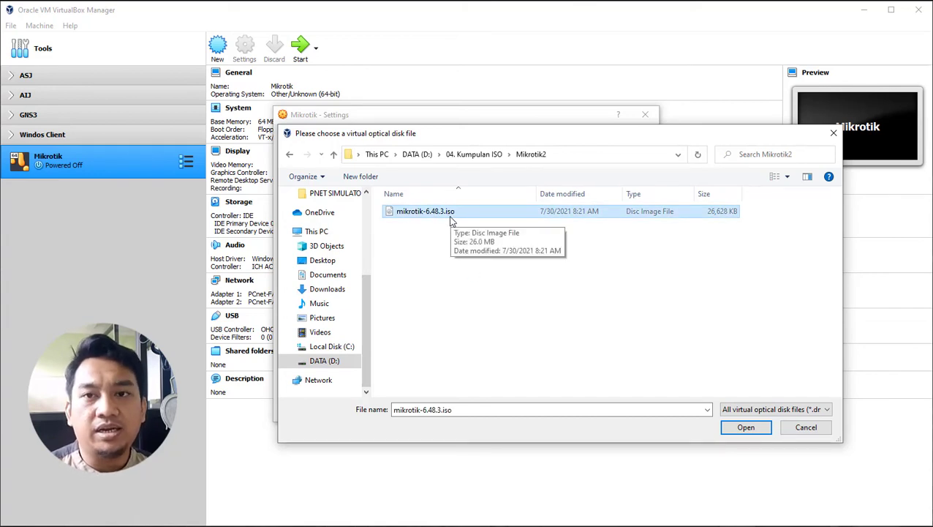
left_click(745, 427)
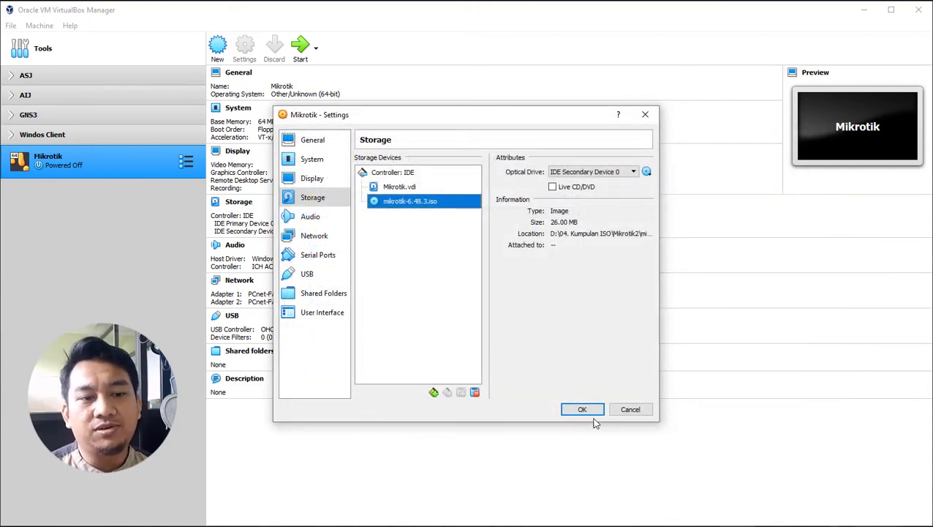
left_click(589, 411)
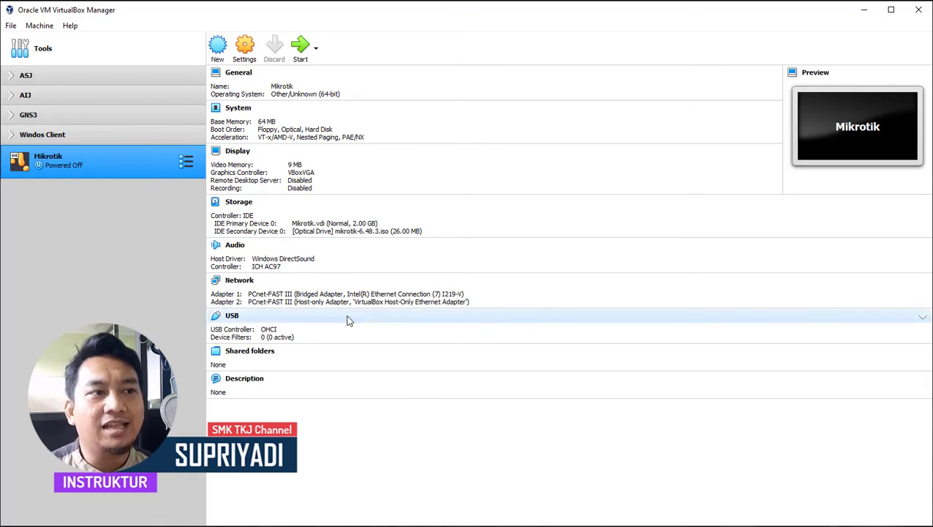
Step: Start the Mikrotik VM with mikrotik-6.48.3.iso chosen as its start-up disk
left_click(301, 45)
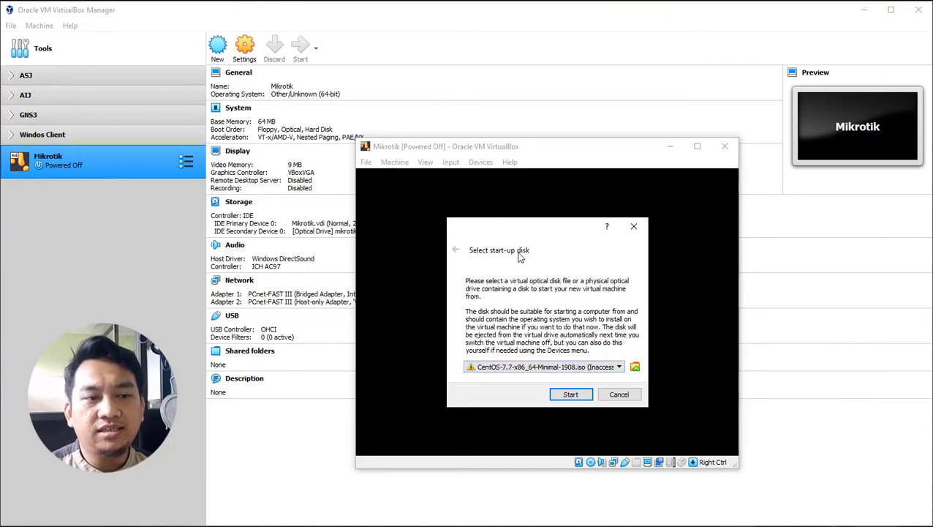
left_click(609, 369)
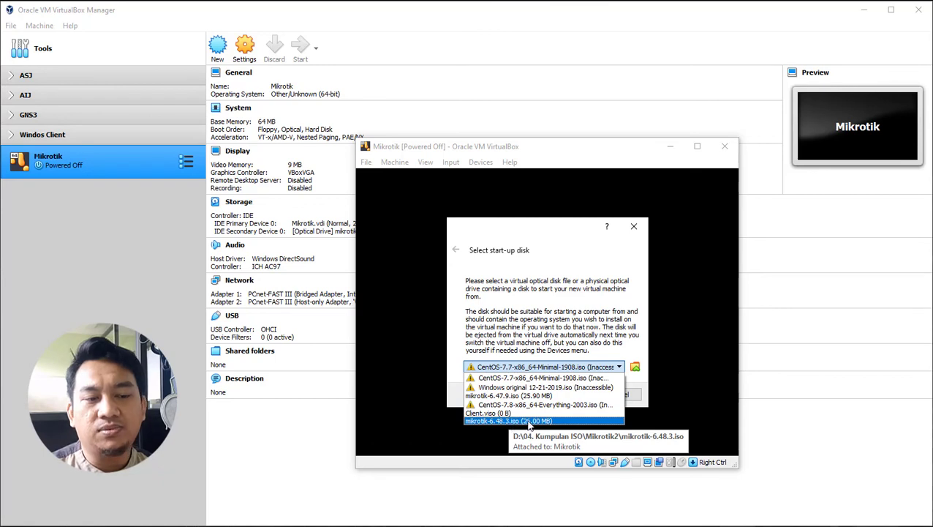
left_click(529, 420)
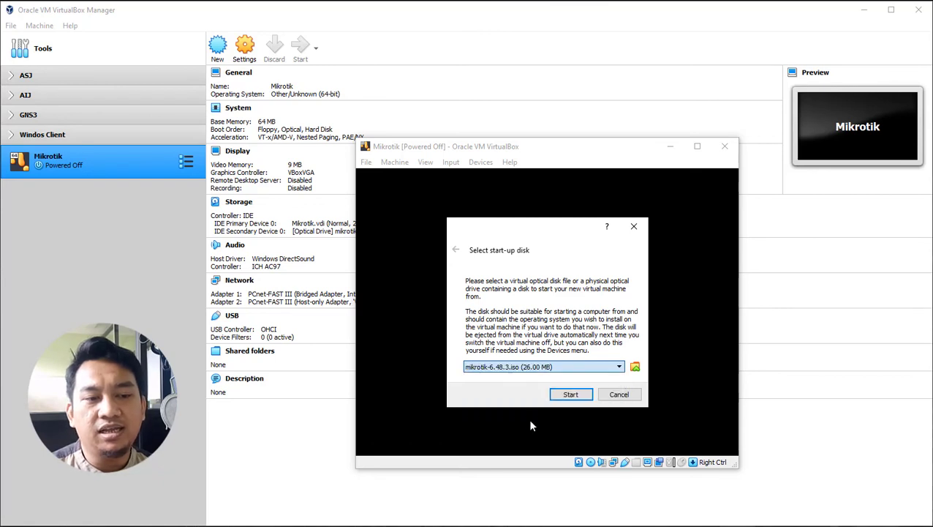
left_click(571, 398)
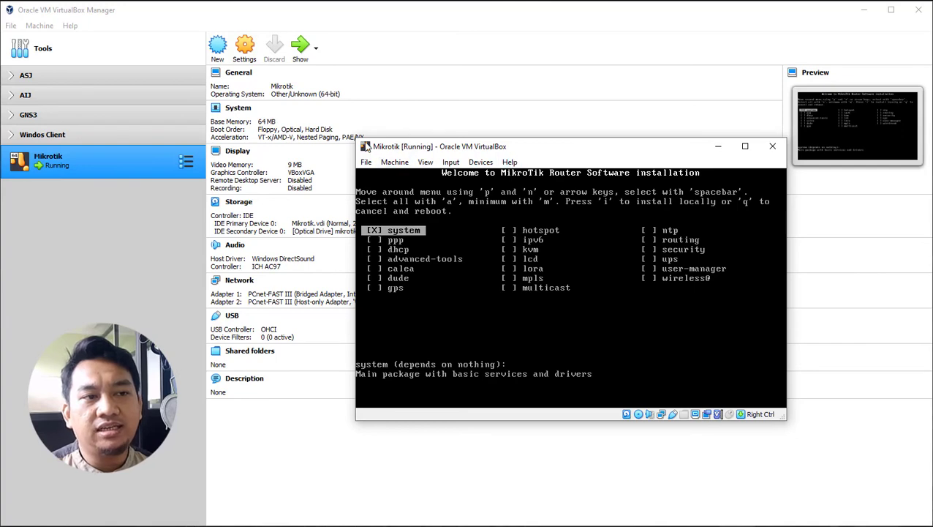
Step: Switch the VM console to Scaled Mode, move it to the upper left and enlarge it
left_click_drag(356, 140, 277, 62)
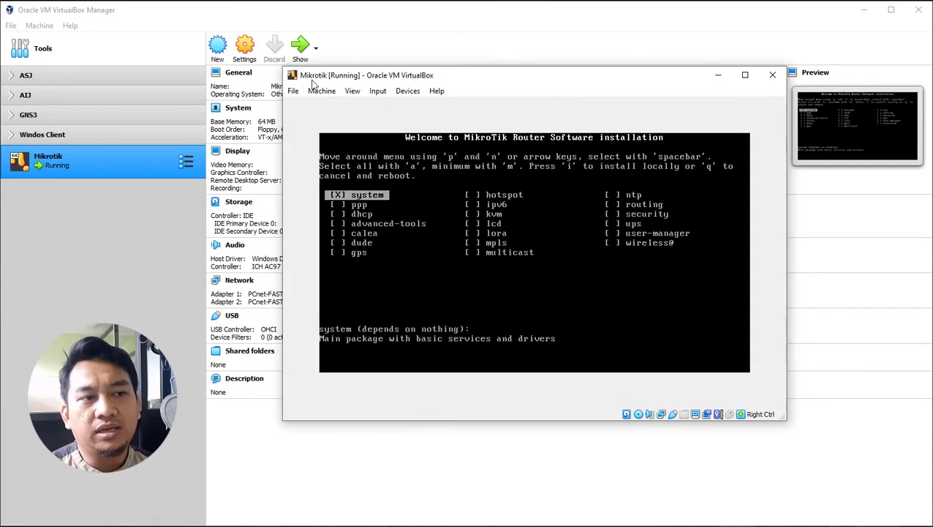
left_click(378, 91)
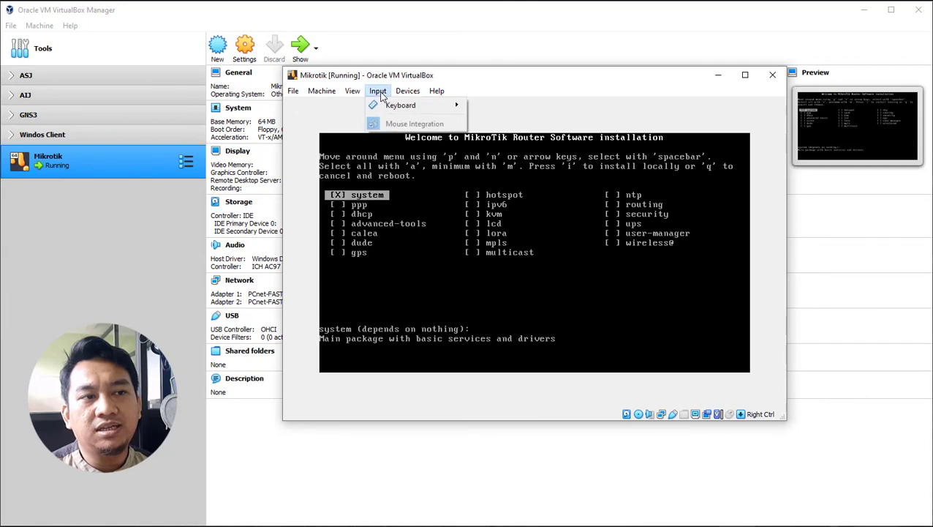
mouse_move(353, 92)
left_click(367, 132)
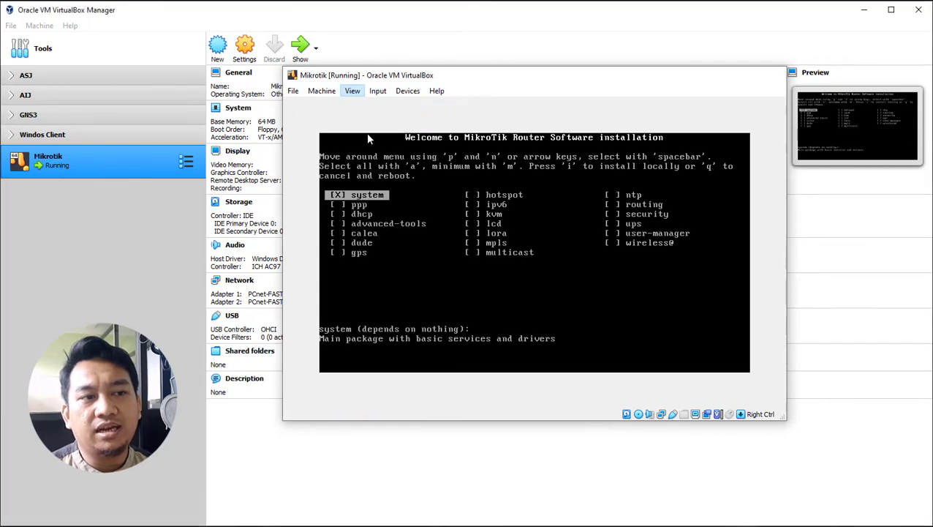
left_click_drag(468, 157, 321, 10)
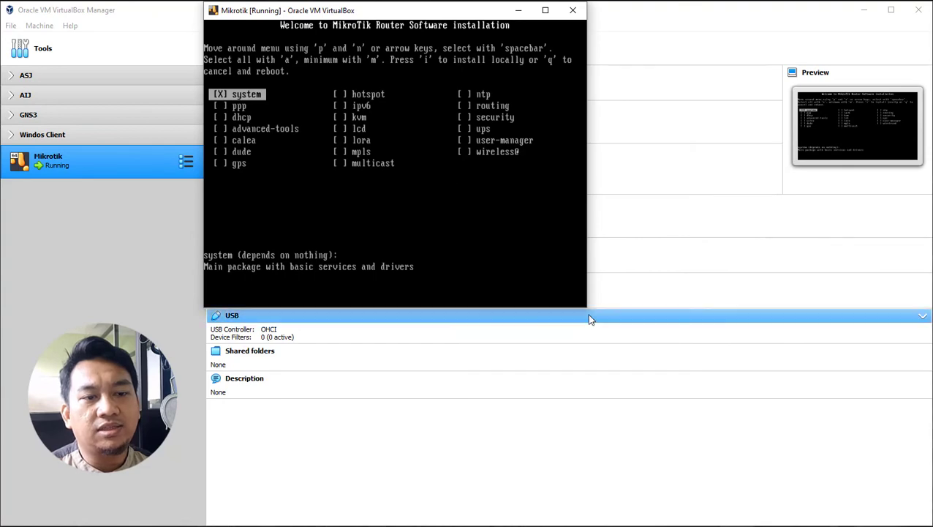
left_click_drag(591, 310, 932, 526)
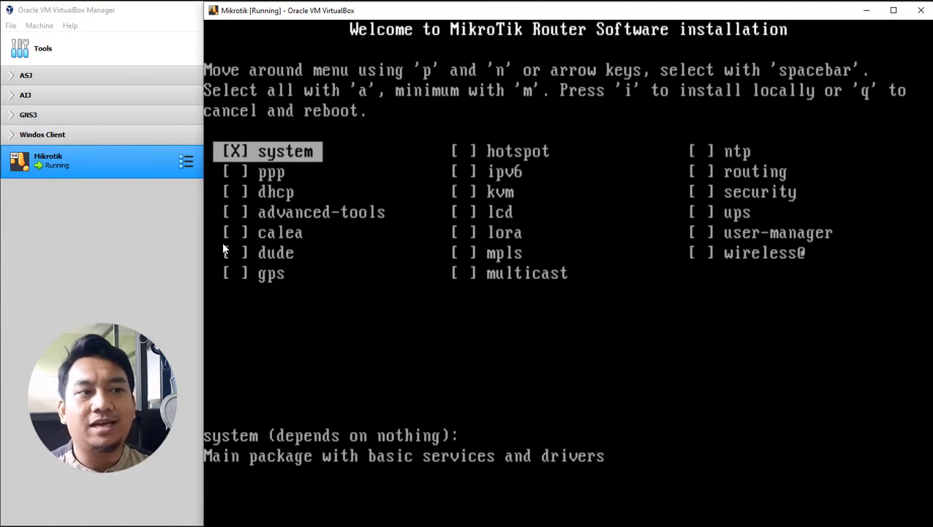
key("Down")
key("Down")
key("Down")
key("Down")
key("Down")
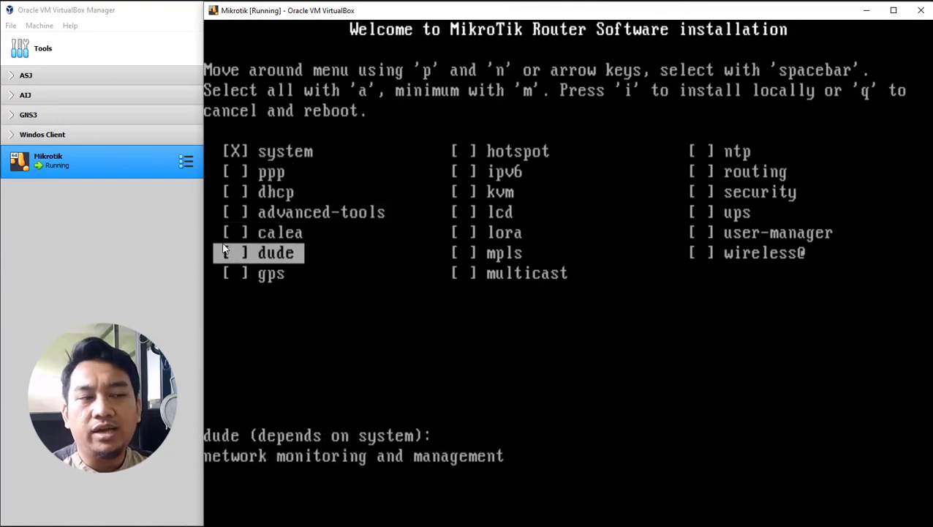
key("Up")
key("Up")
key("Up")
key("Up")
key("Up")
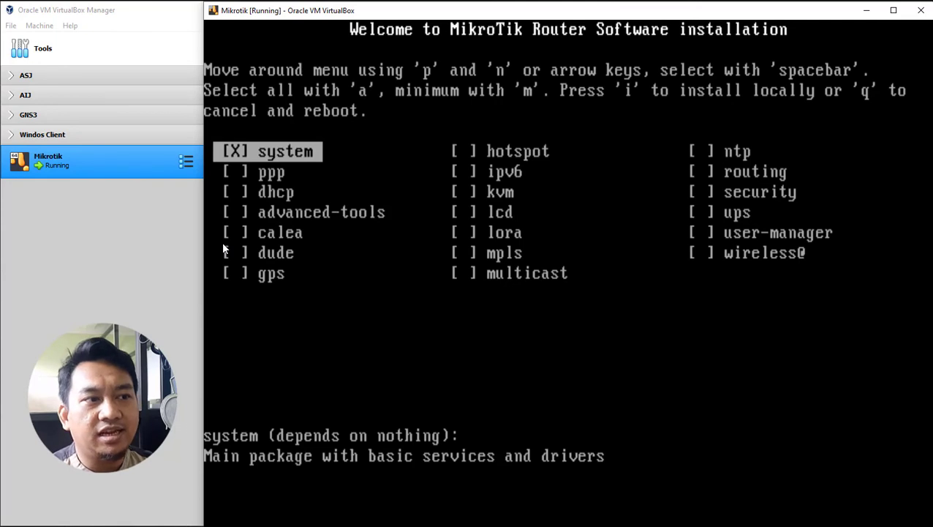
key("Down")
key("Up")
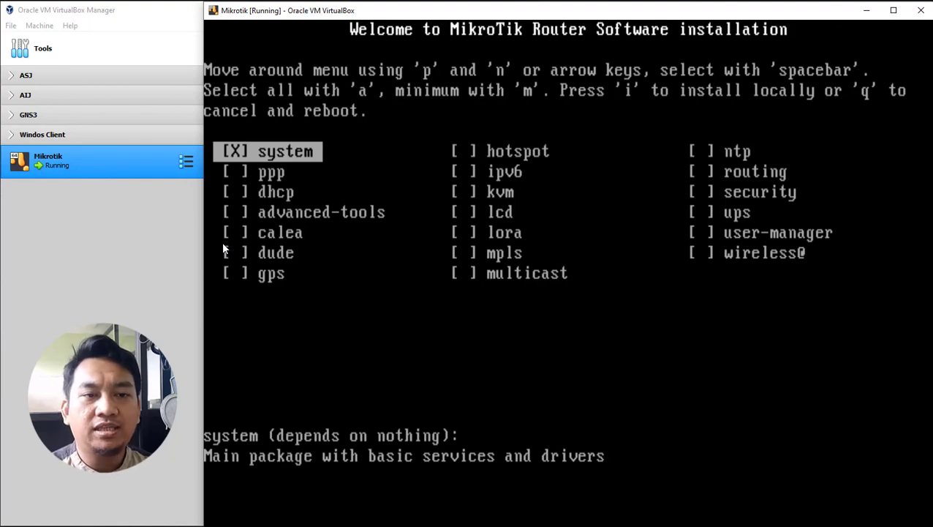
key("Down")
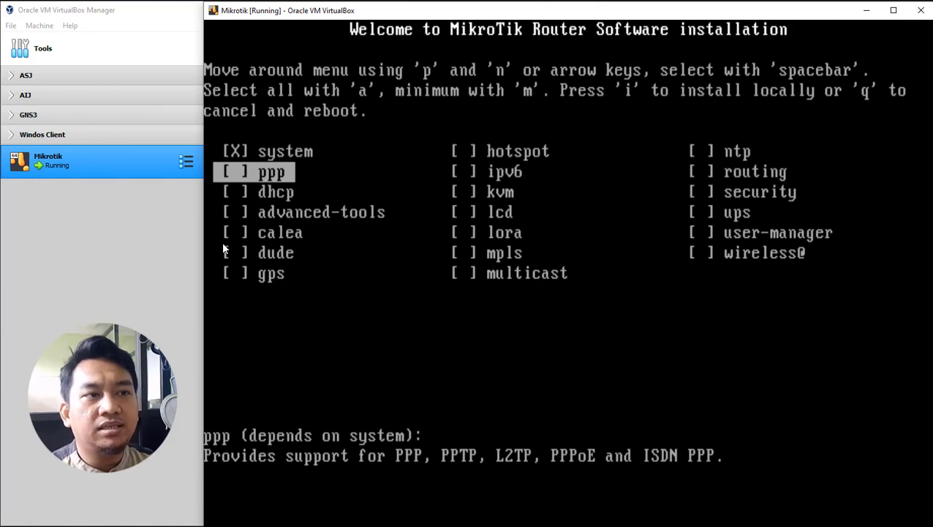
key("a")
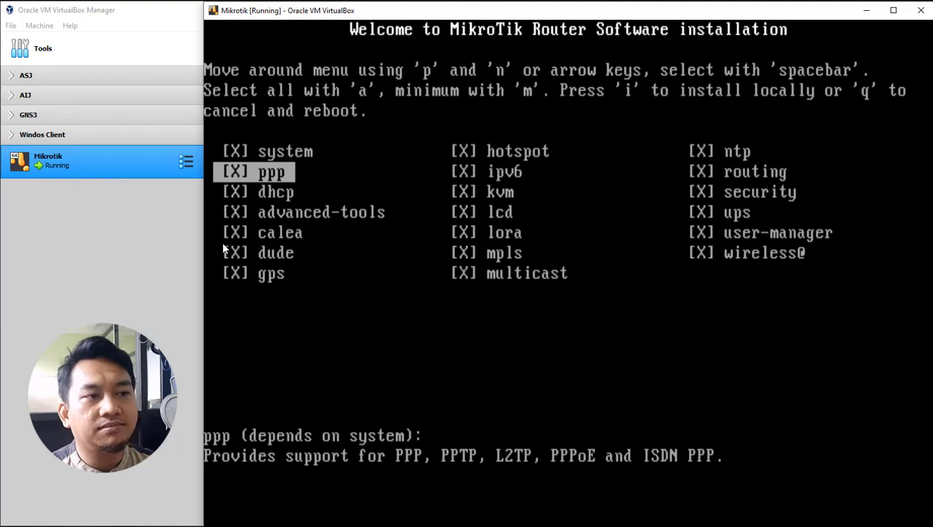
key("space")
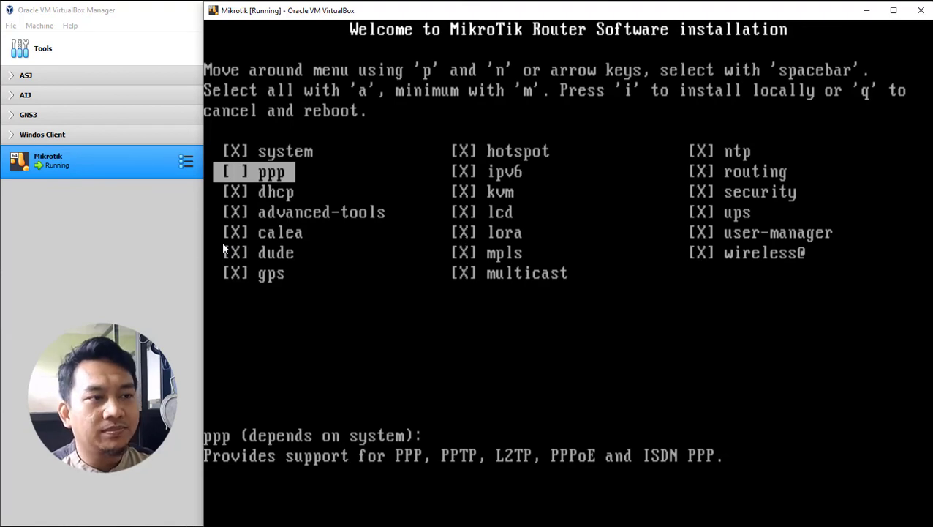
key("Down")
key("space")
key("Down")
key("space")
key("Down")
key("space")
key("Down")
key("space")
key("Down")
key("space")
key("Down")
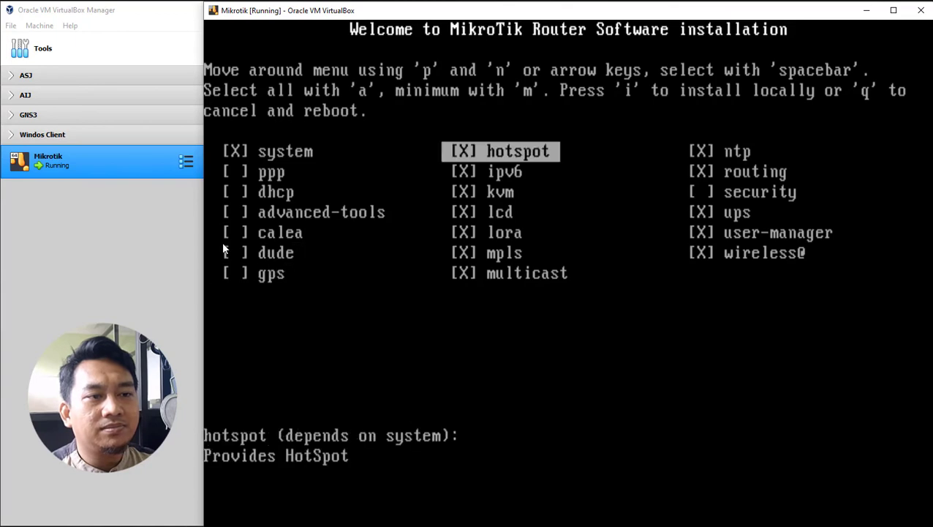
key("space")
key("Down")
key("space")
key("Down")
key("space")
key("Down")
key("space")
key("Down")
key("space")
key("Down")
key("space")
key("Down")
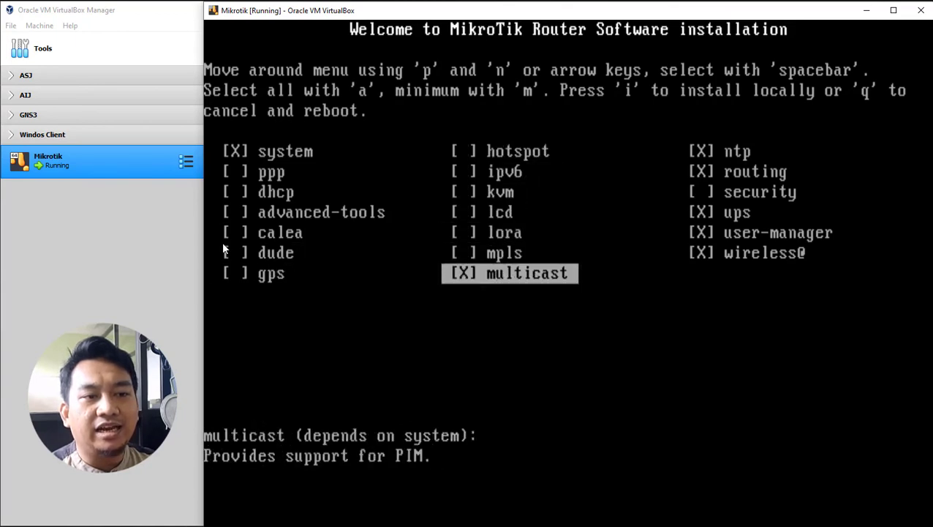
key("space")
key("Down")
key("space")
key("Down")
key("space")
key("Down")
key("Down")
key("space")
key("Down")
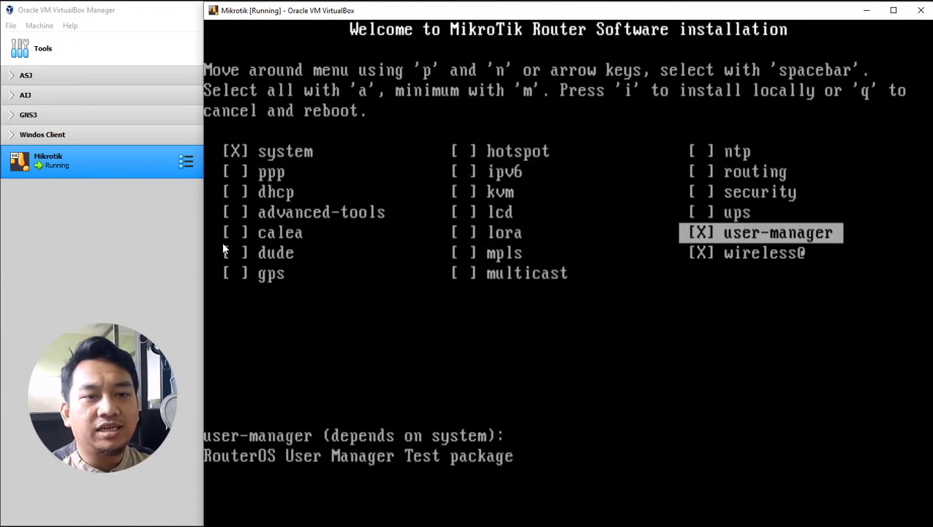
key("space")
key("Down")
key("space")
key("Up")
key("Up")
key("Up")
key("Up")
key("Up")
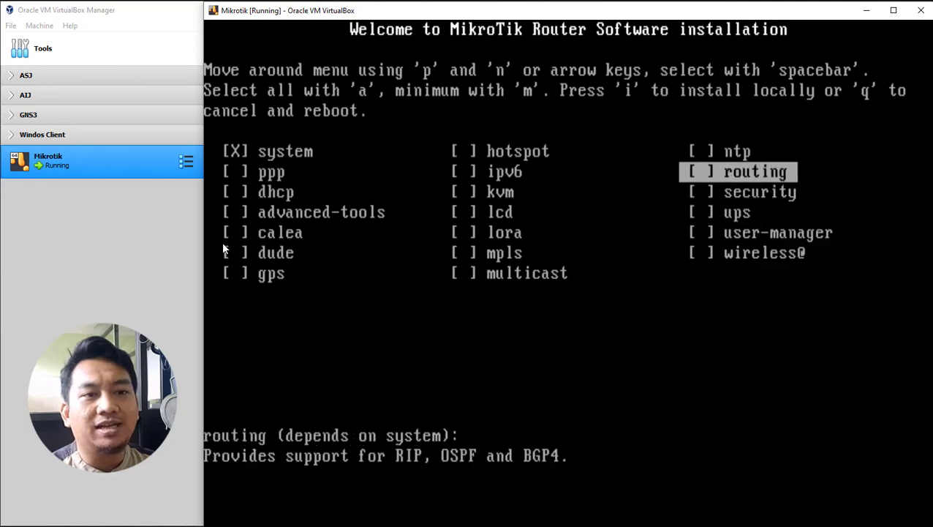
key("Left")
key("Left")
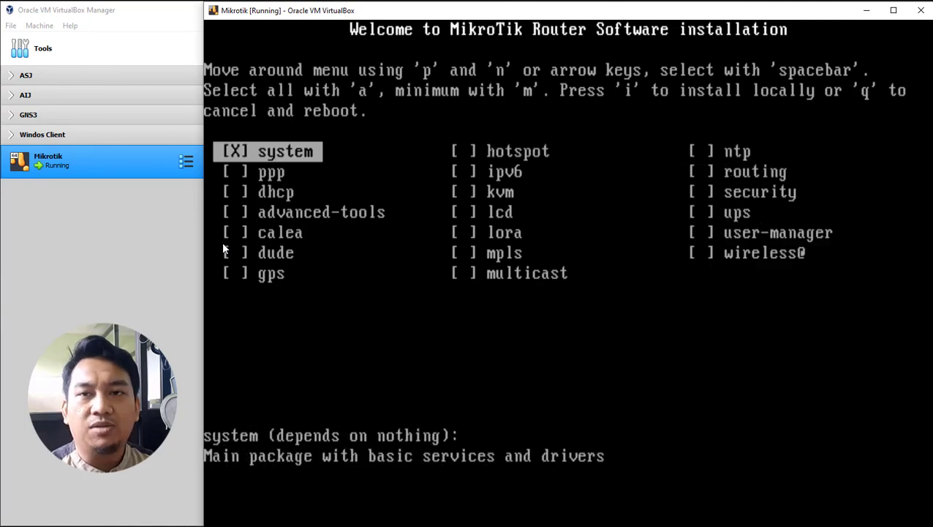
key("Down")
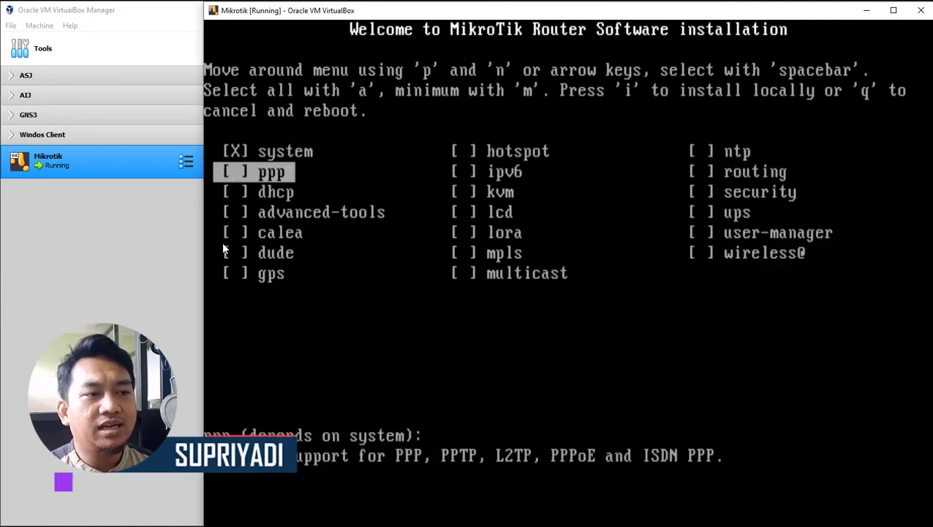
Step: Mark and unmark individual packages such as ppp, dhcp, advanced-tools and calea
key("Down")
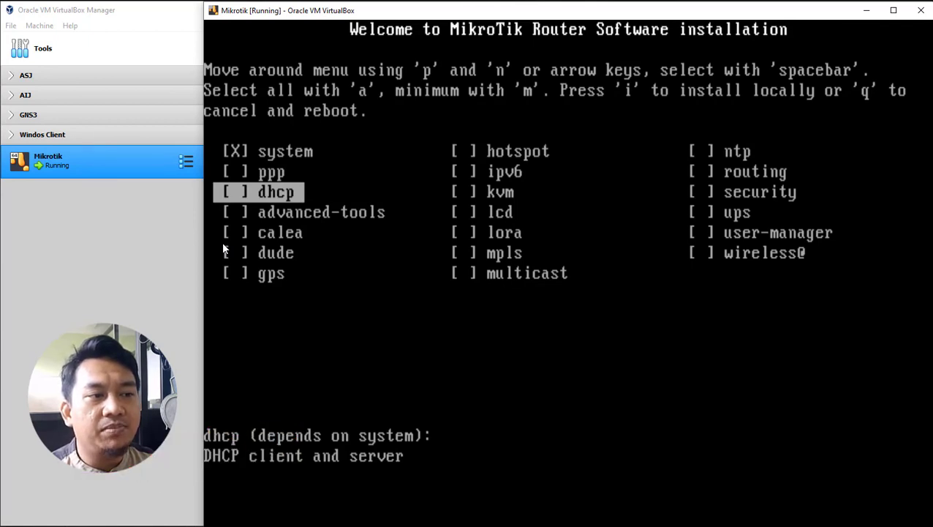
key("space")
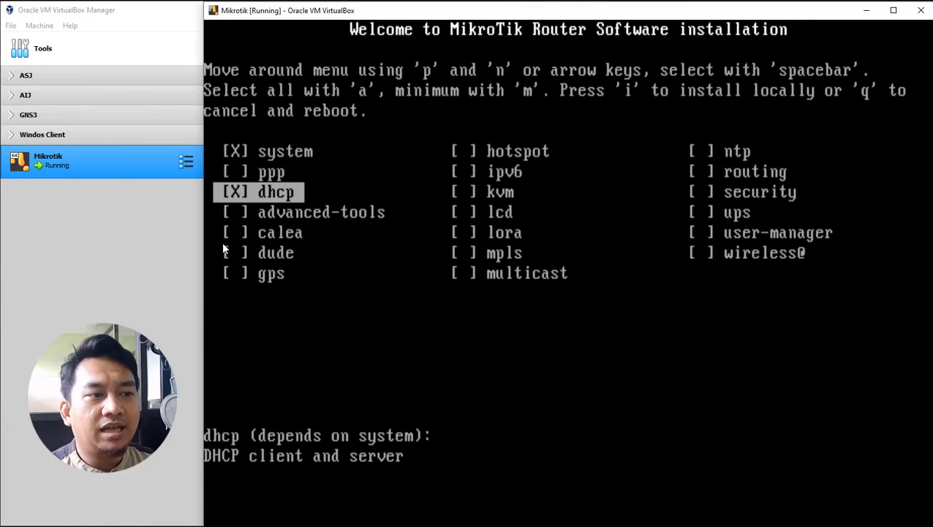
key("Up")
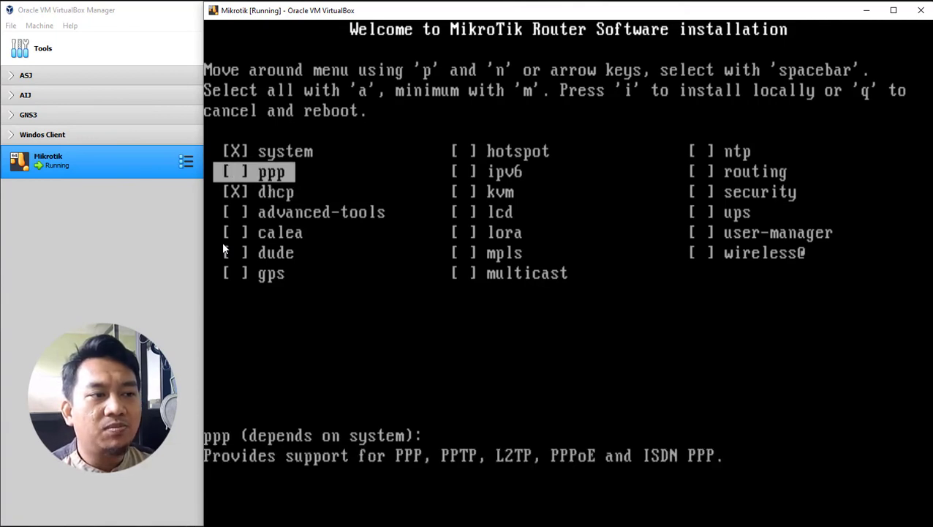
key("Down")
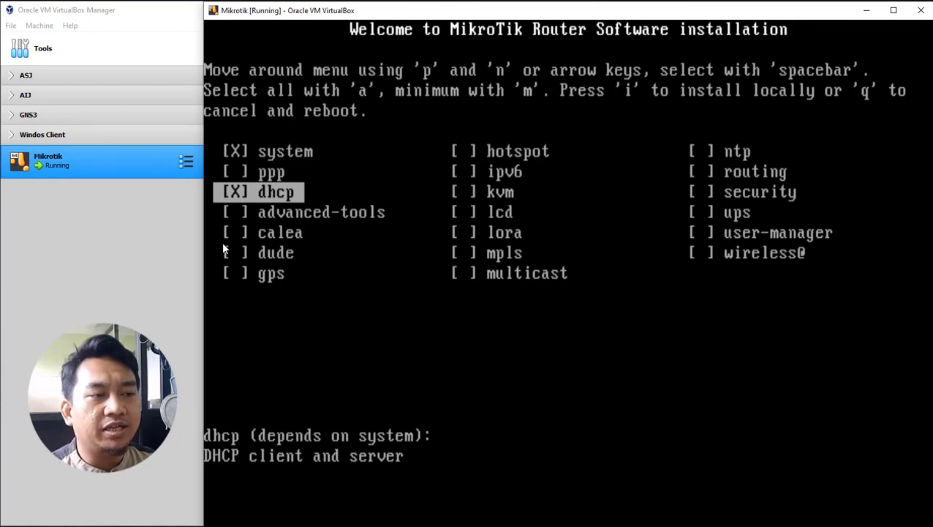
key("space")
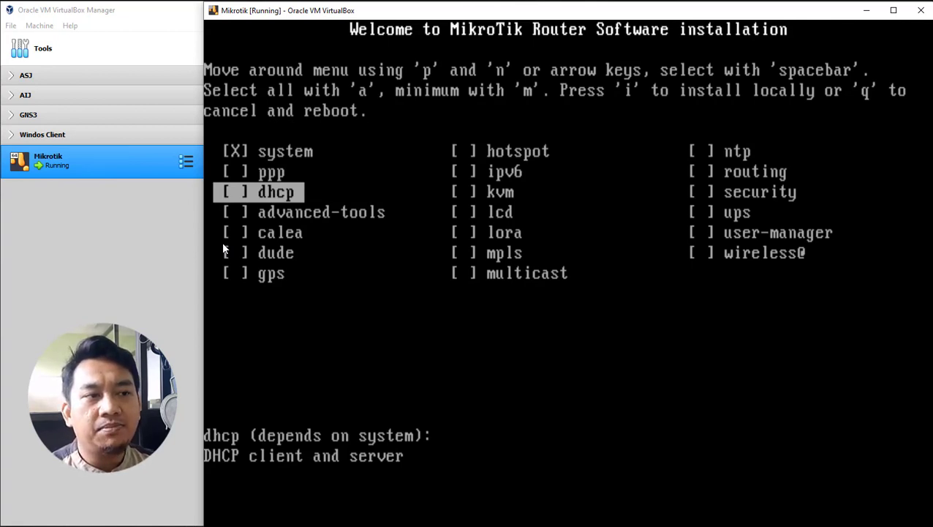
key("Up")
key("space")
key("Down")
key("space")
key("Down")
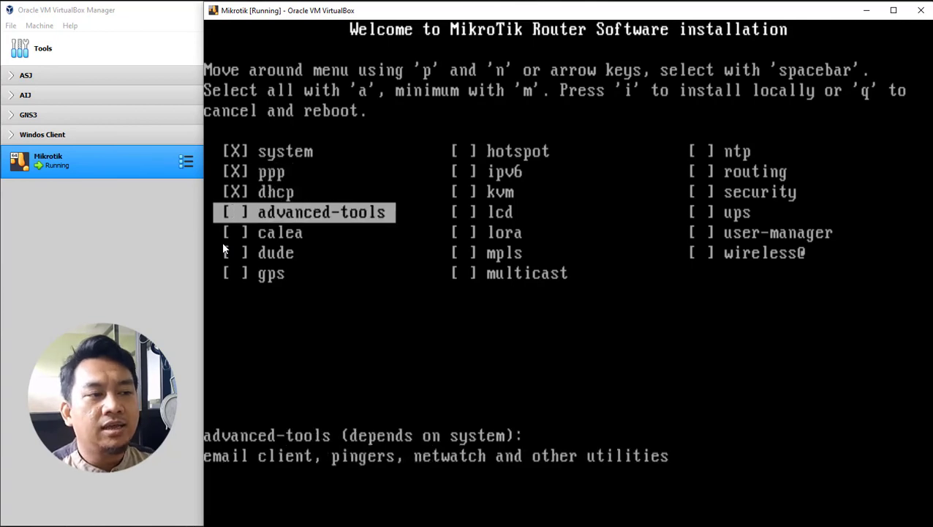
key("space")
key("Down")
key("space")
key("space")
key("Up")
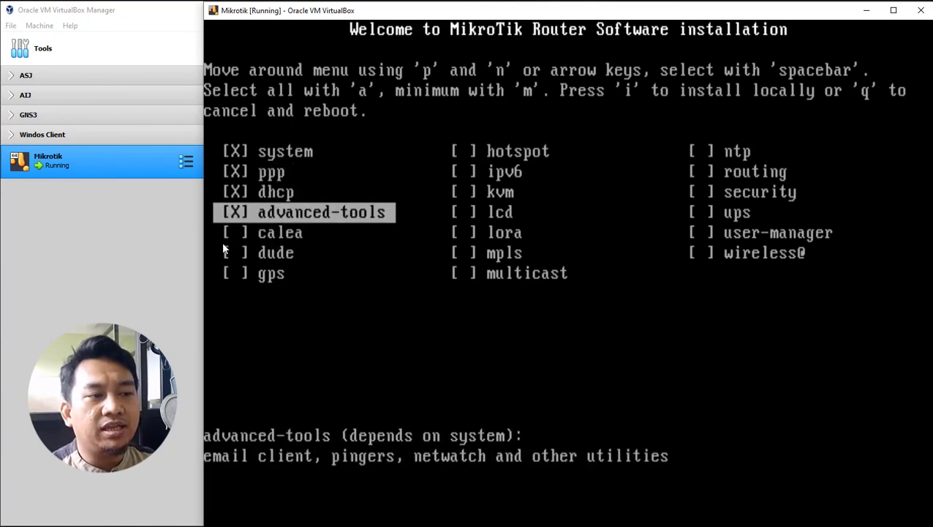
key("space")
key("Up")
key("space")
key("Up")
key("space")
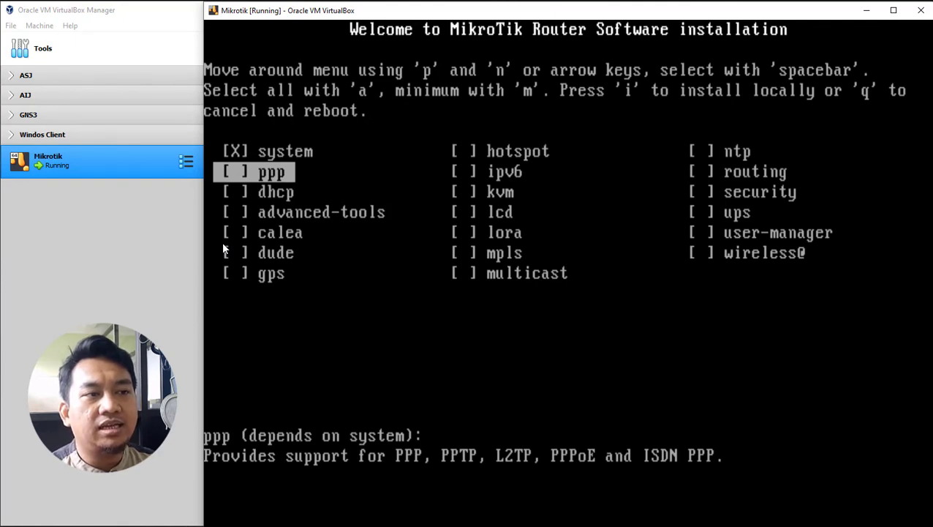
Step: Select all packages with 'a', then deselect them one by one back to only system
key("a")
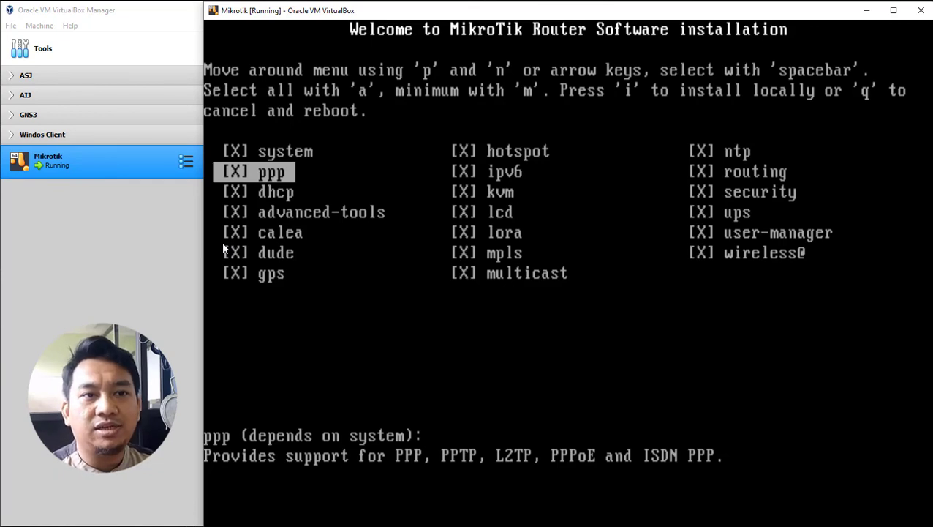
key("space")
key("Down")
key("space")
key("Down")
key("space")
key("Down")
key("space")
key("Down")
key("space")
key("Down")
key("space")
key("Down")
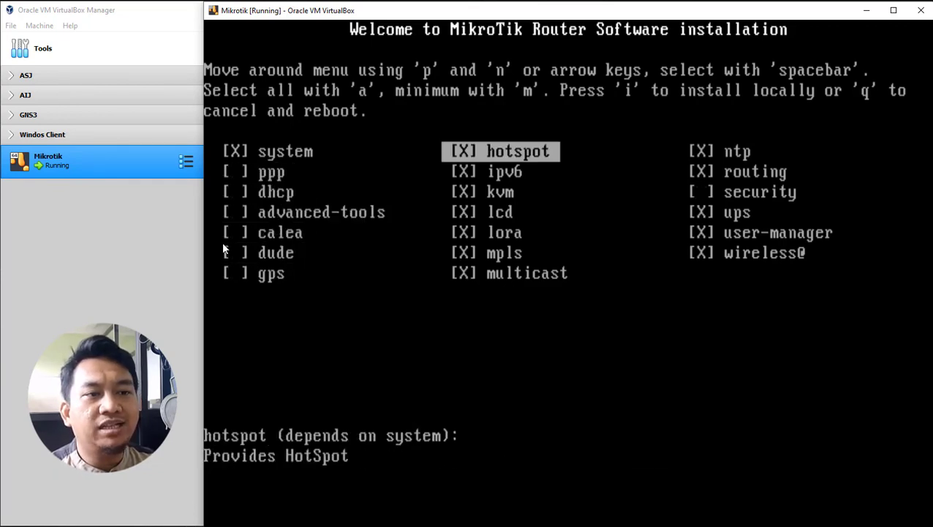
key("space")
key("Down")
key("space")
key("Down")
key("space")
key("Down")
key("space")
key("Down")
key("space")
key("Down")
key("space")
key("Down")
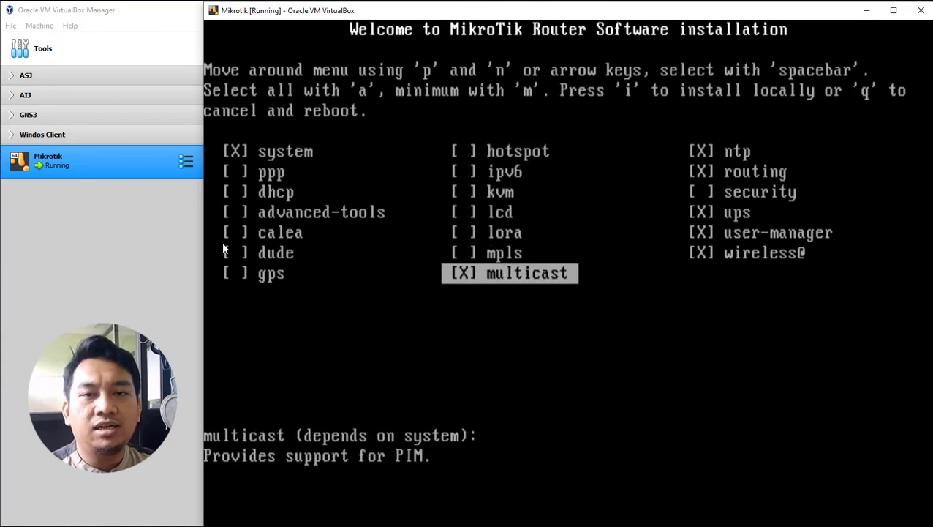
key("space")
key("Up")
key("Right")
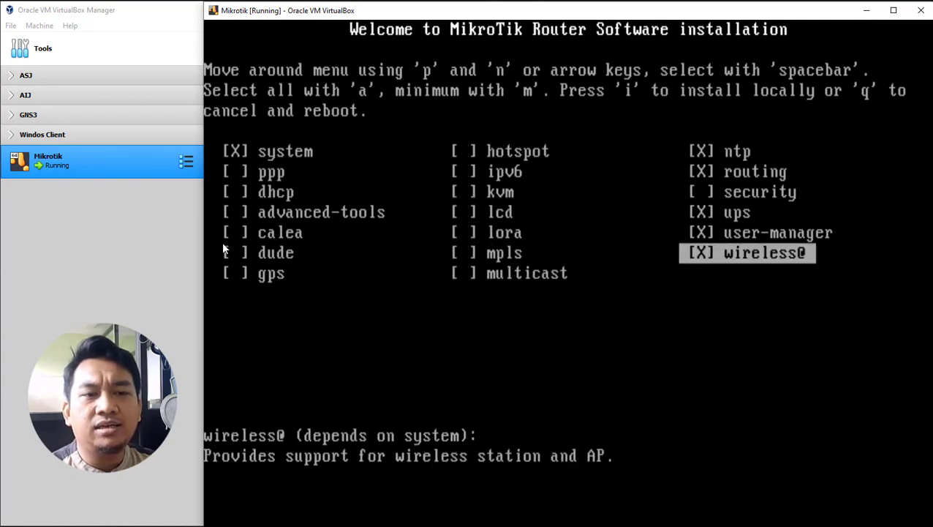
key("space")
key("Up")
key("space")
key("Up")
key("space")
key("Up")
key("Up")
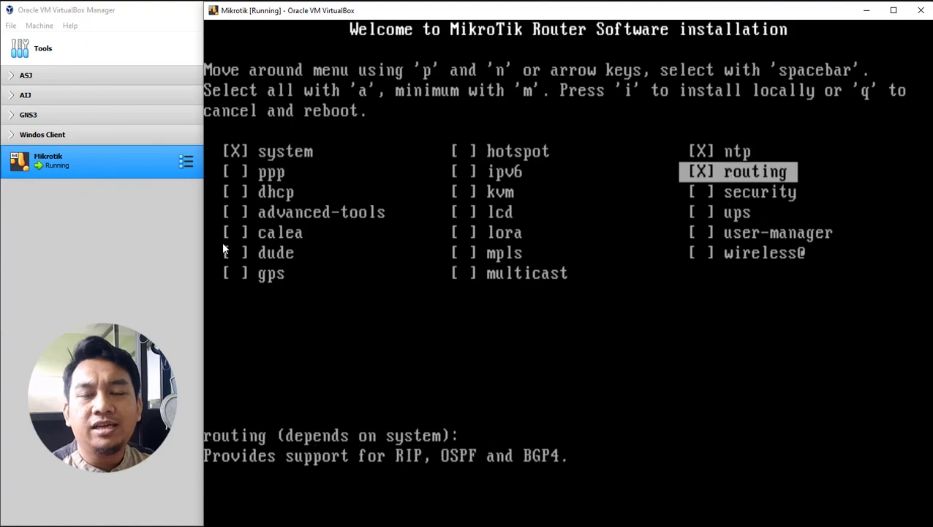
key("space")
key("Up")
key("space")
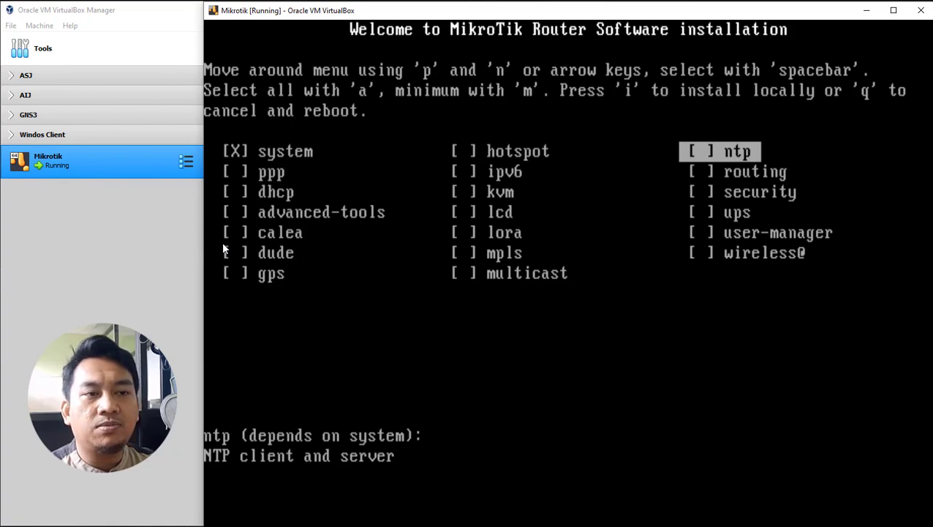
key("Left")
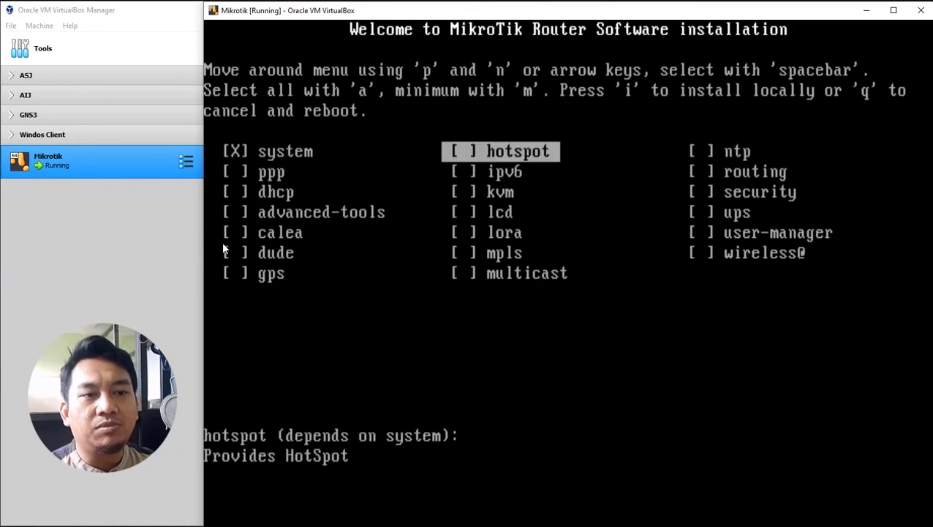
key("Left")
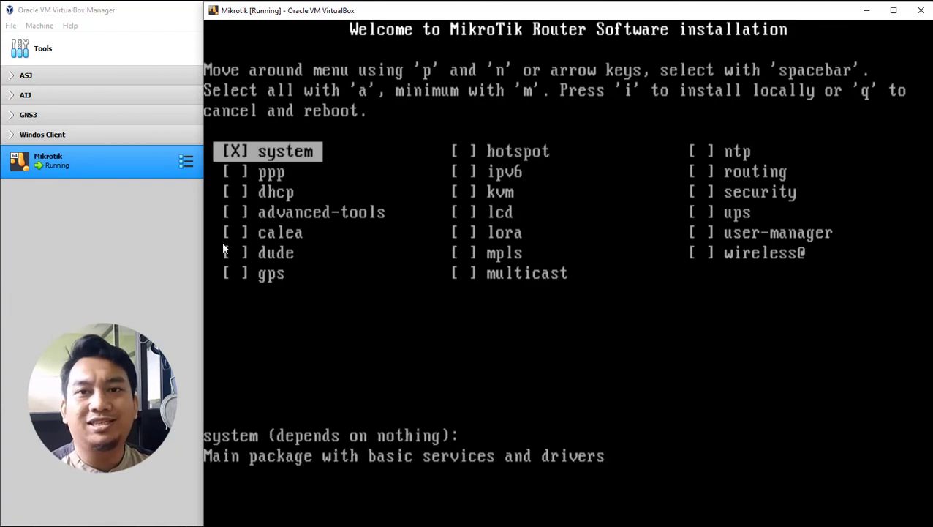
Step: Mark every package again with 'a' and start the local install with 'i'
key("a")
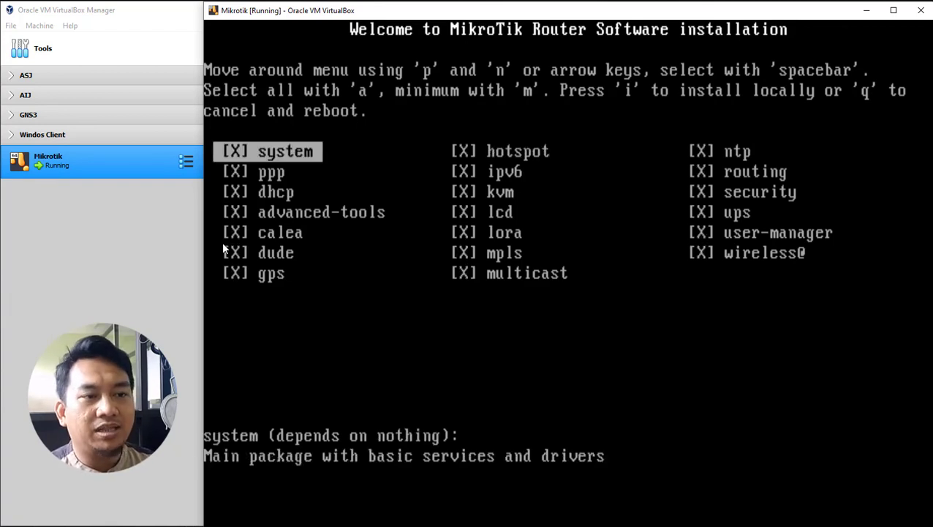
key("m")
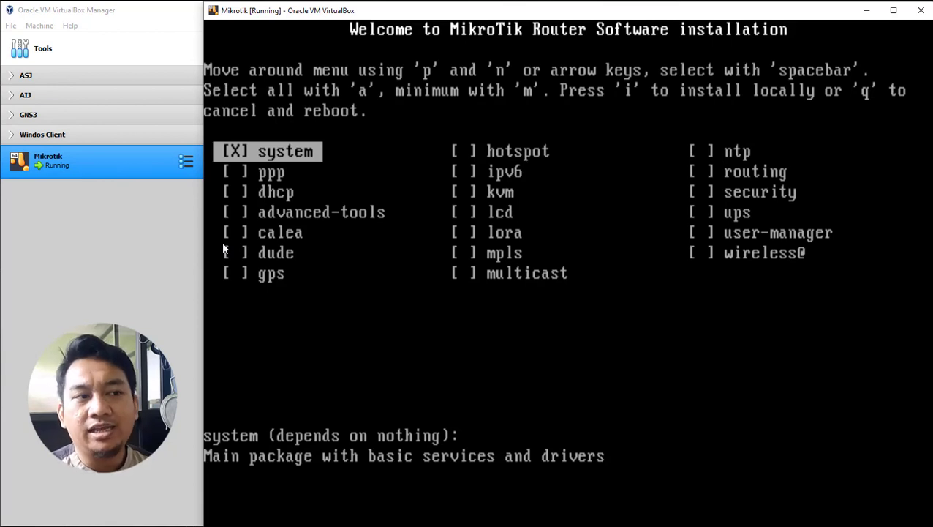
key("Down")
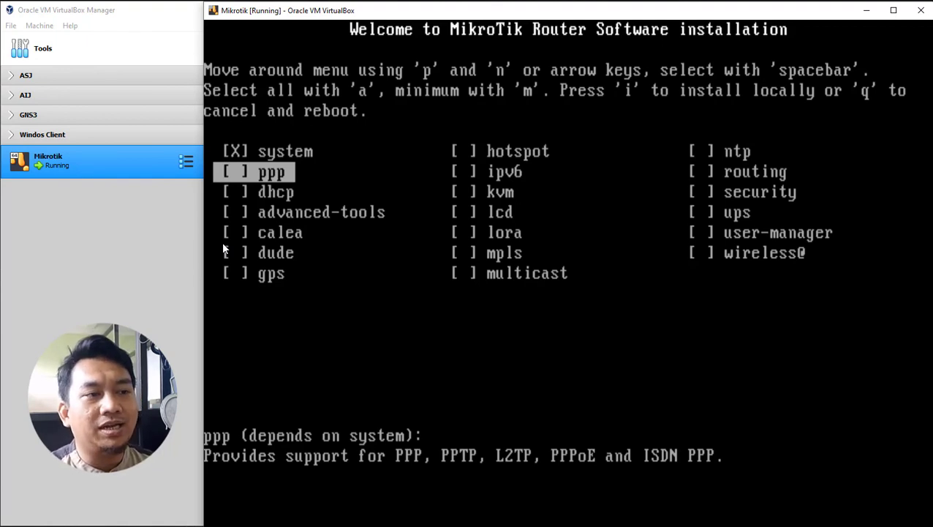
key("a")
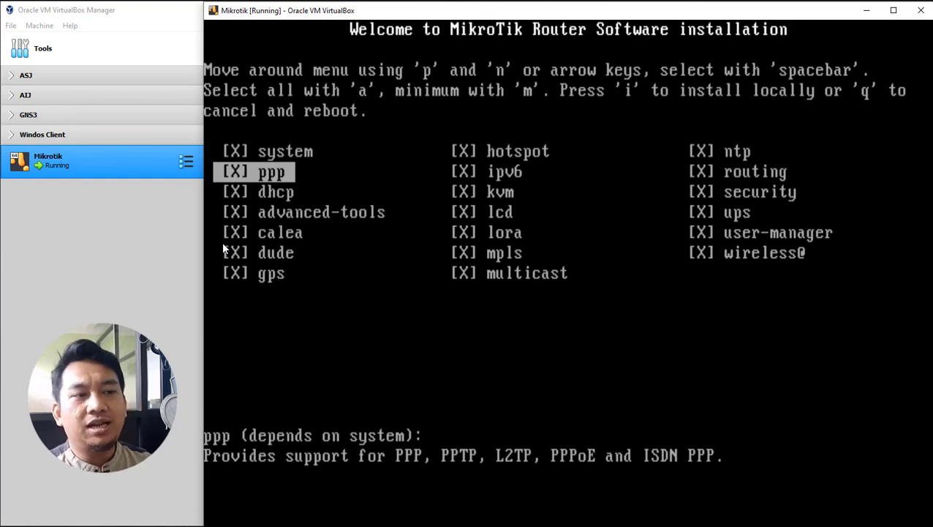
key("Up")
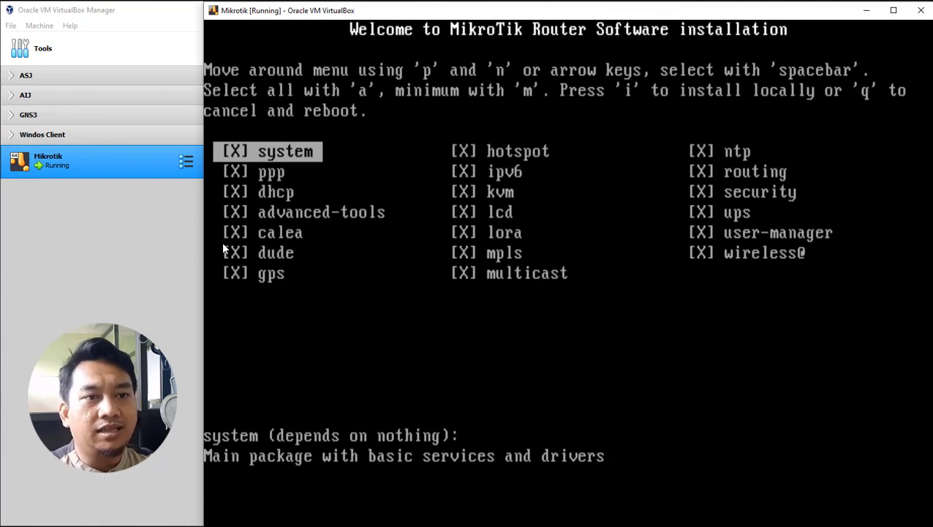
key("i")
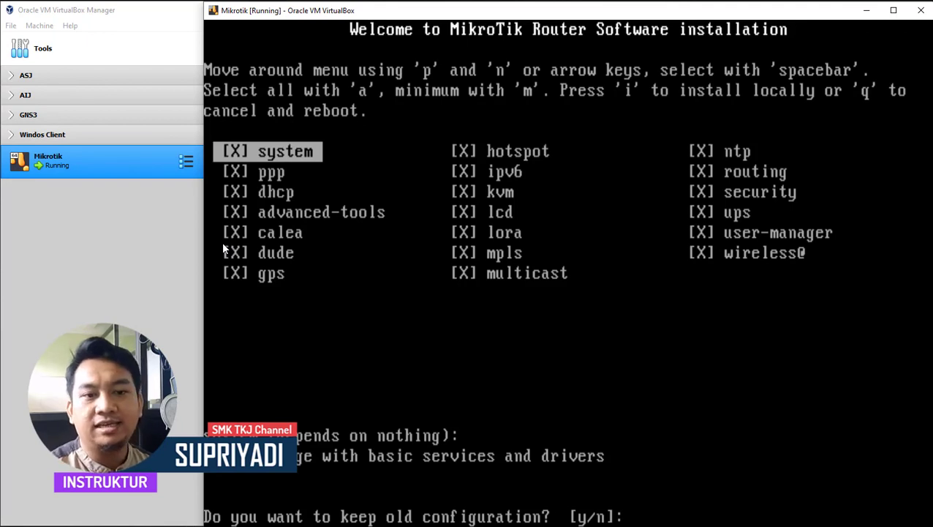
Step: Answer y to keep old configuration and y to continue, letting the packages install
type("y")
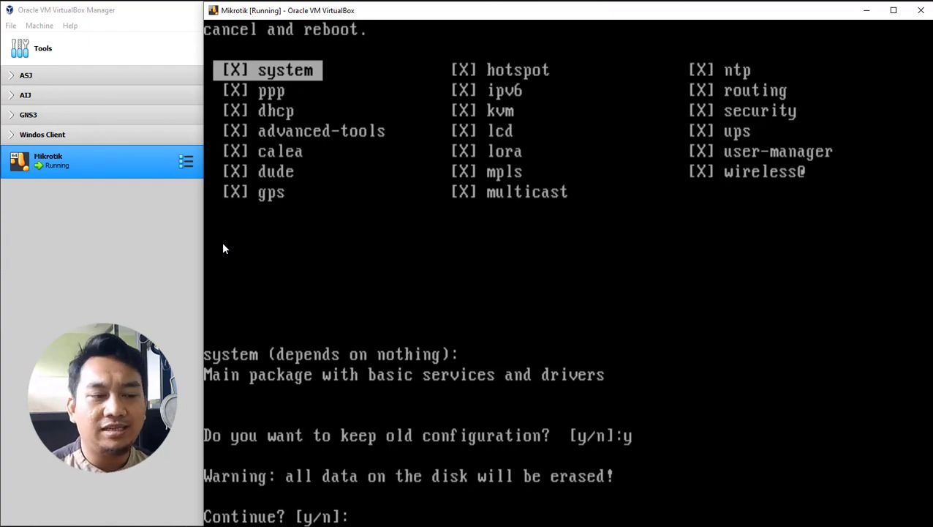
type("y")
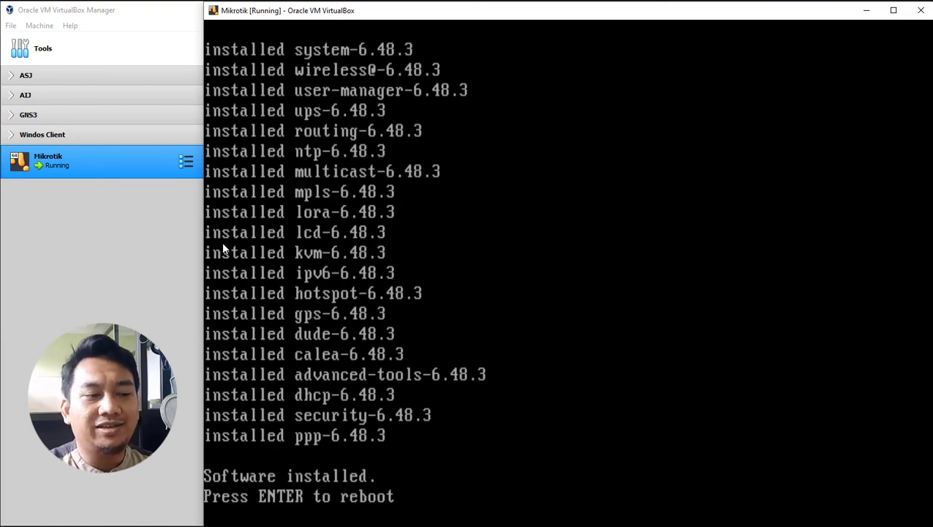
Step: Reboot the VM from the 'Software installed' prompt
key("Return")
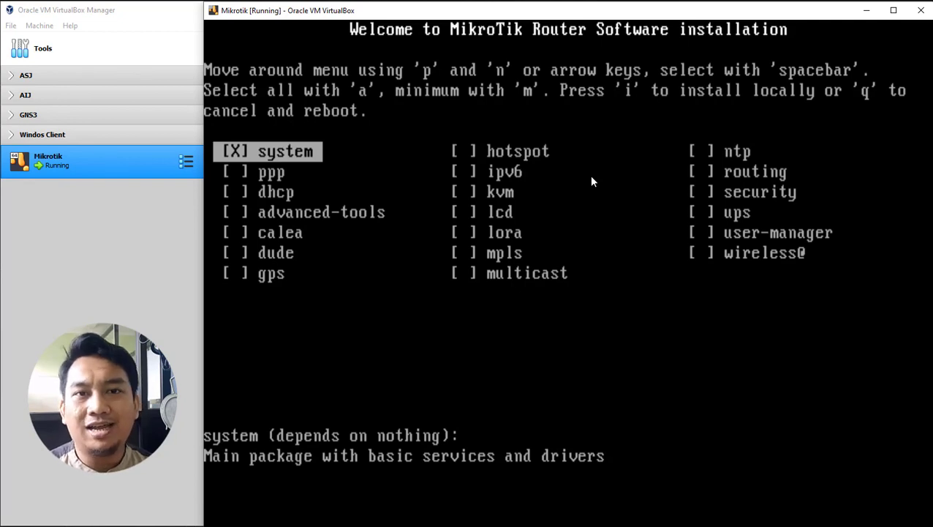
Step: Close the VM window and power off the Mikrotik machine
left_click(921, 10)
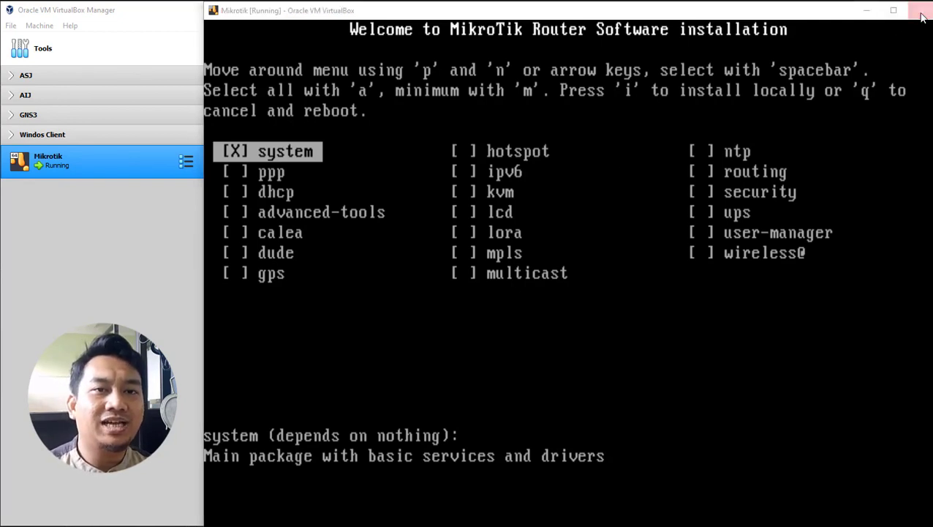
left_click(542, 283)
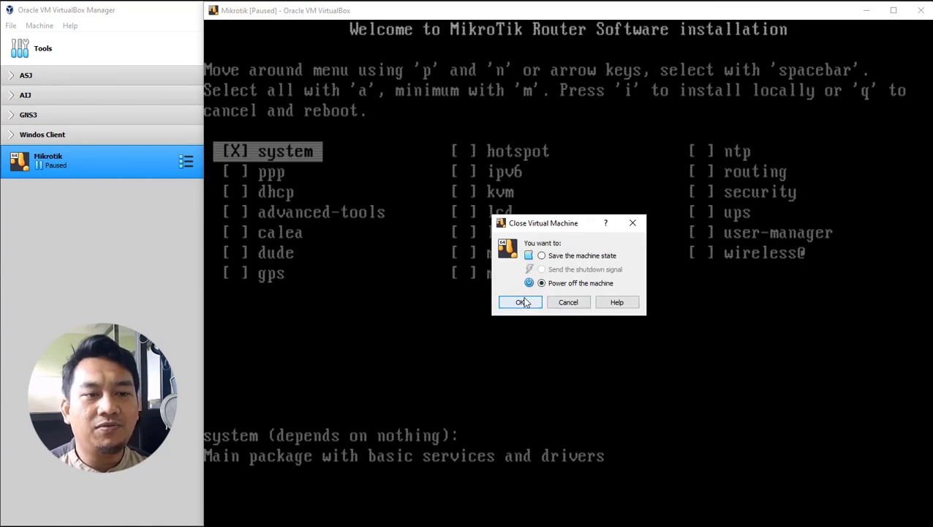
left_click(520, 302)
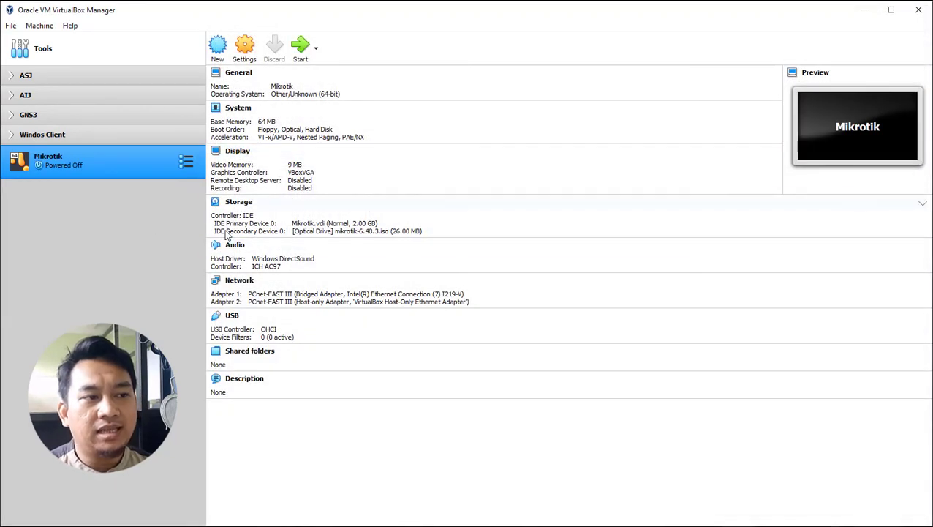
Step: Remove mikrotik-6.48.3.iso from the optical drive in Storage settings and save
left_click(231, 204)
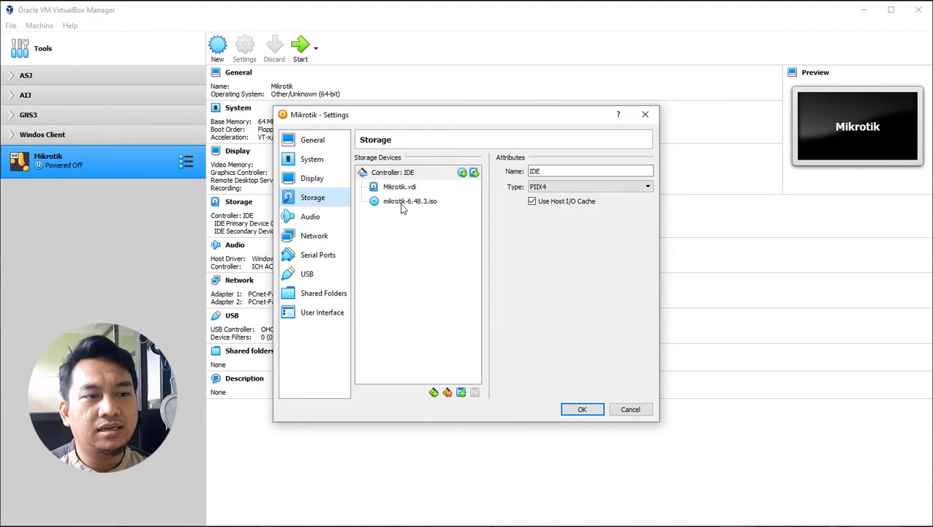
left_click(402, 205)
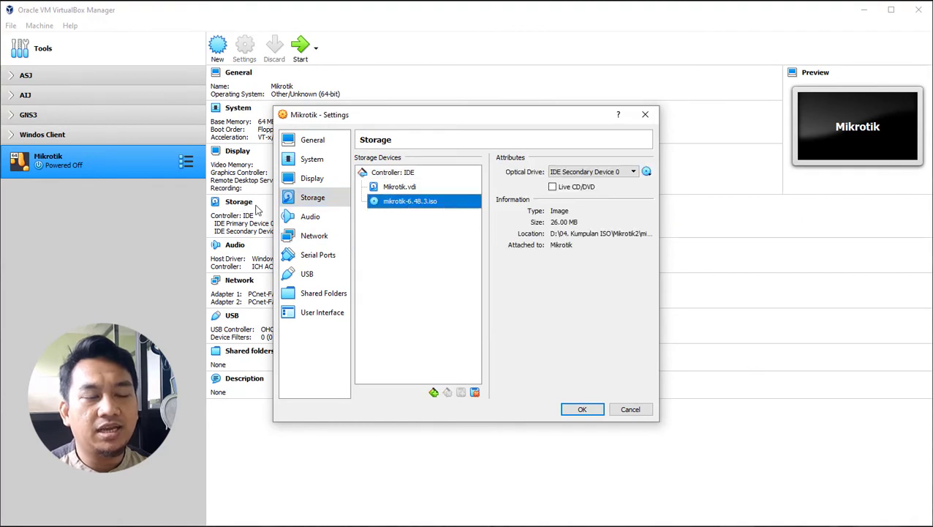
left_click(646, 171)
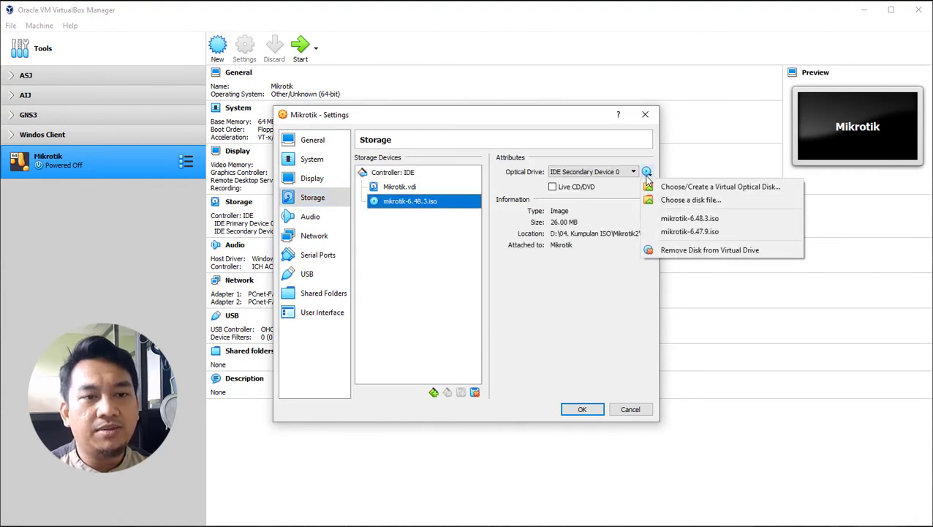
left_click(756, 252)
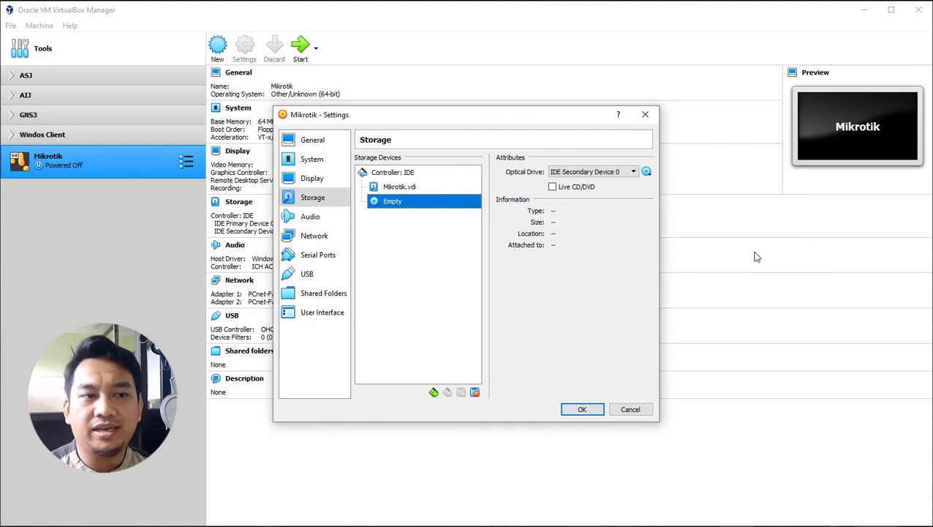
left_click(583, 409)
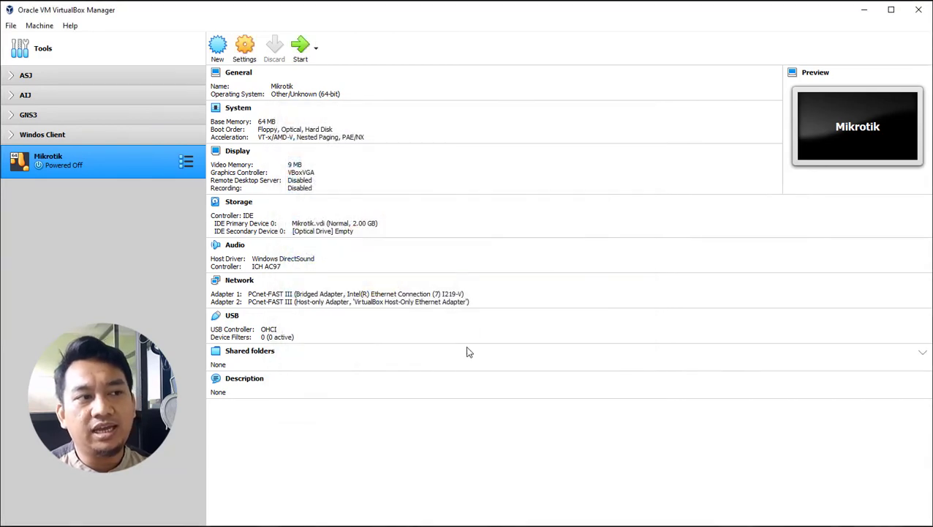
Step: Start the Mikrotik VM so it boots from its installed disk
left_click(301, 50)
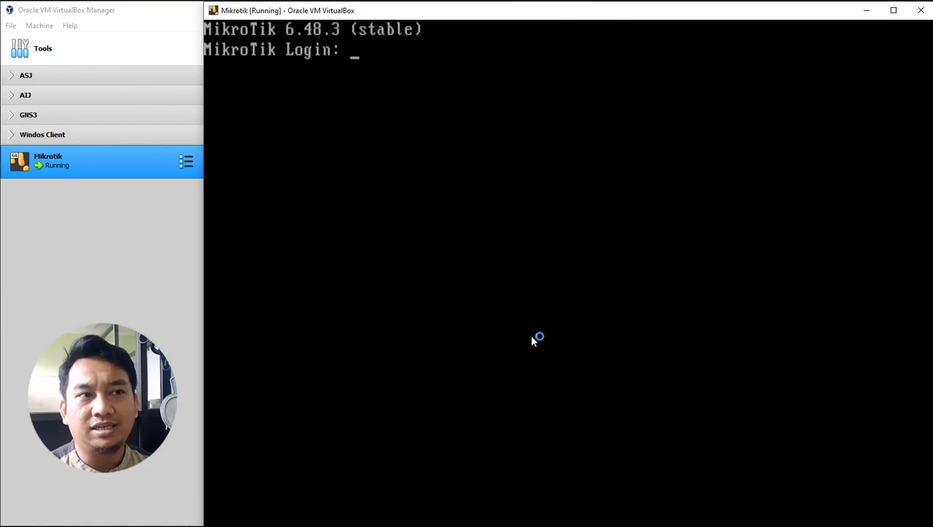
Step: Log in as admin with a blank password and answer n to viewing the licence
type("admin")
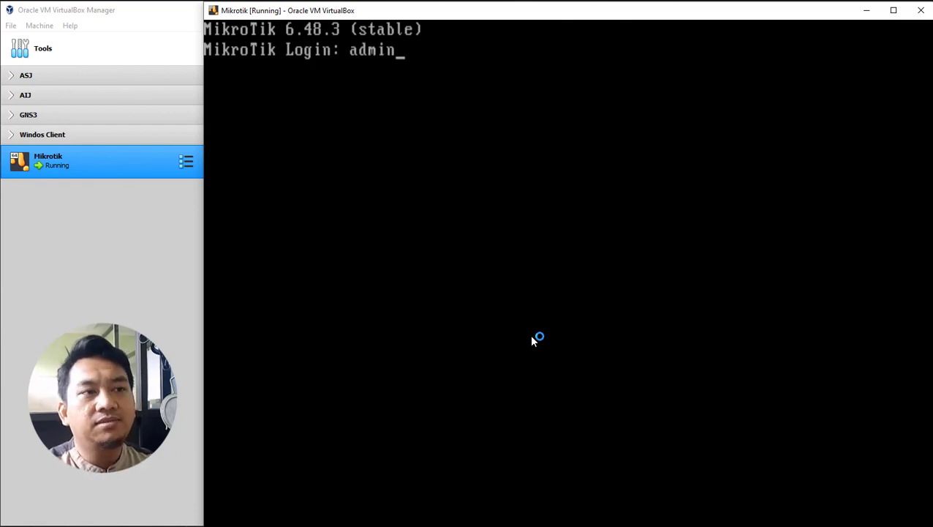
key("Return")
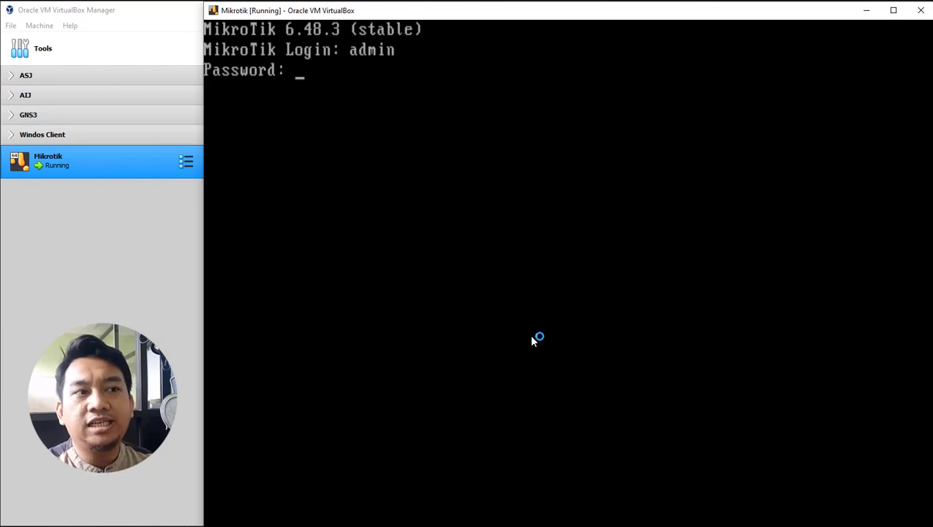
key("Return")
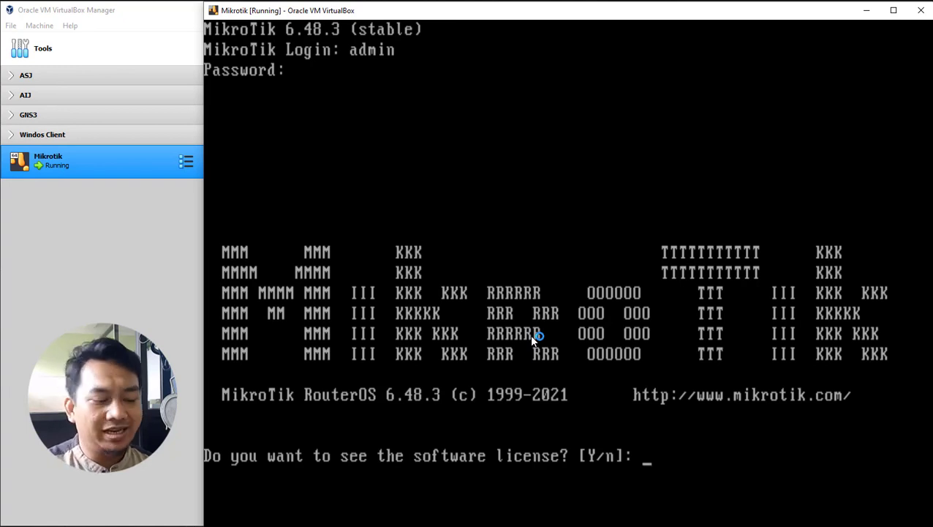
type("n")
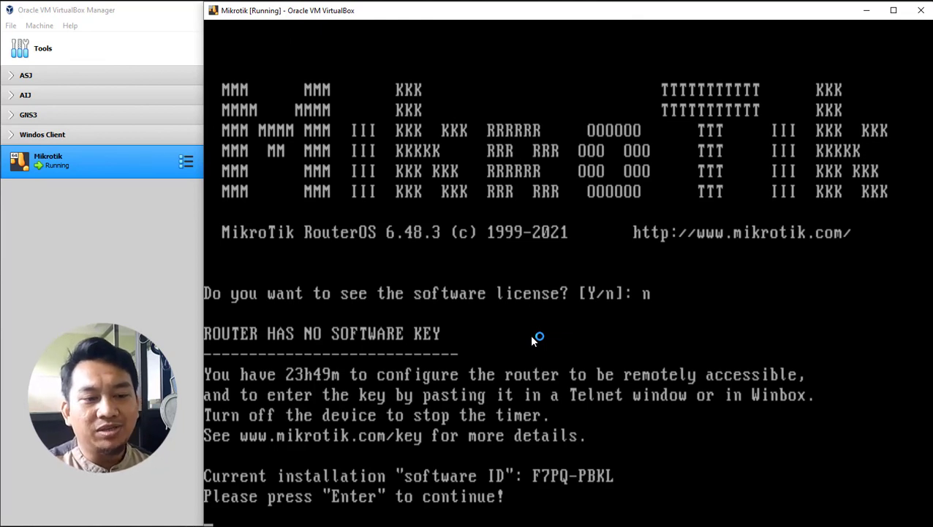
key("Return")
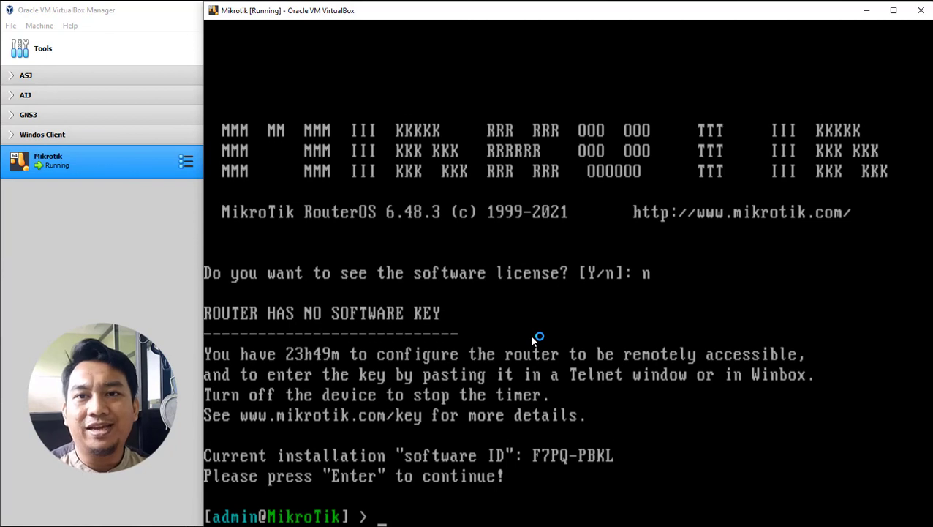